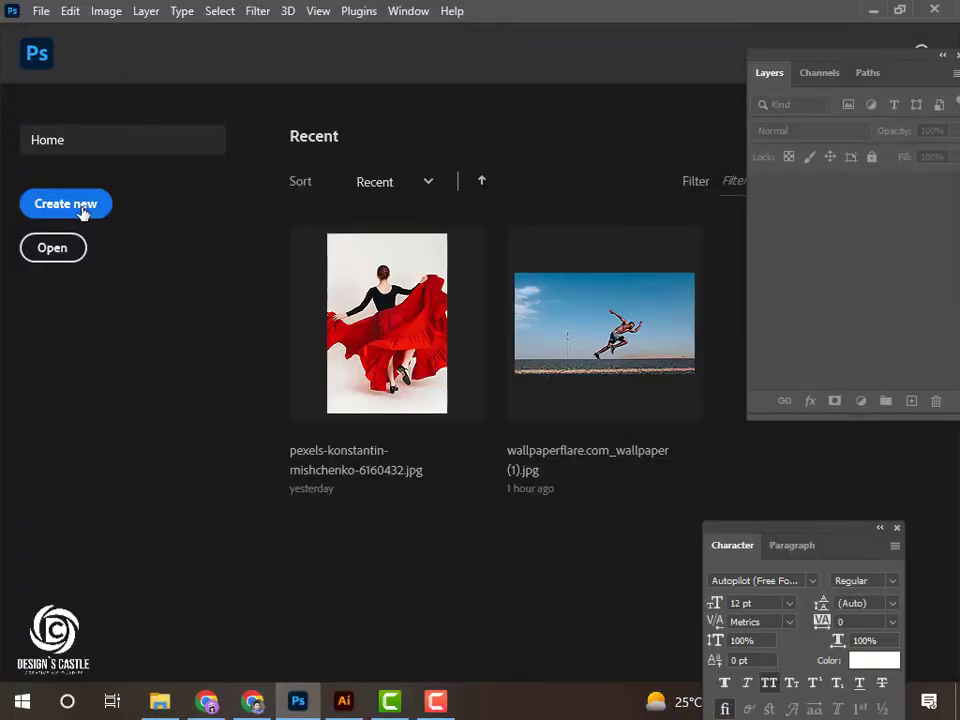
# Step: Create a new 2000 × 2000 px document at 300 ppi
pyautogui.click(82, 209)
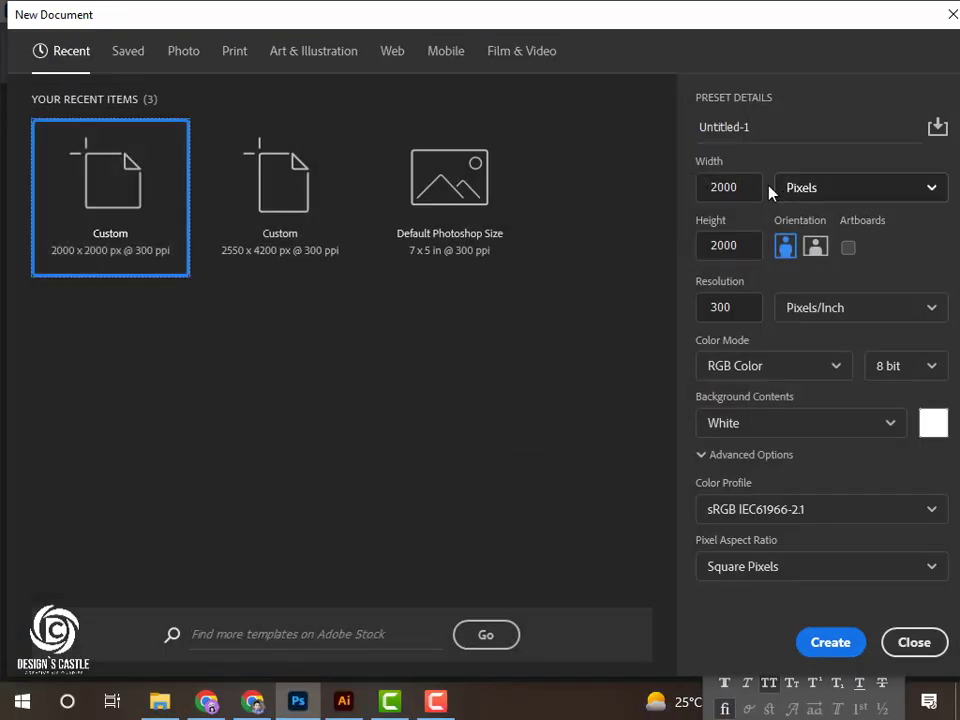
pyautogui.moveTo(712, 187); pyautogui.dragTo(739, 187)
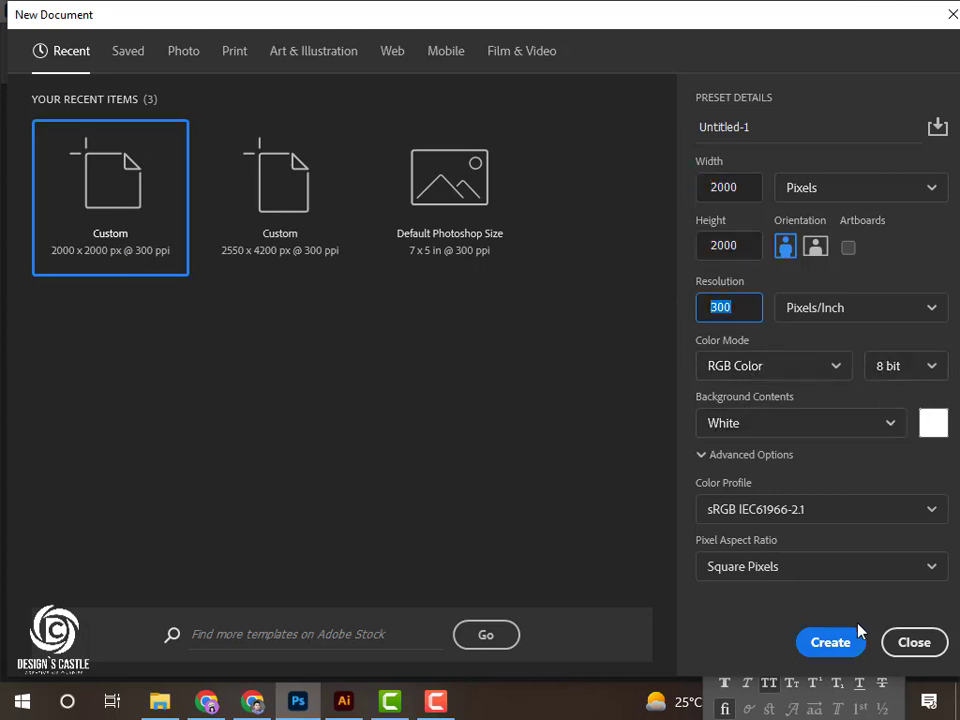
pyautogui.click(832, 642)
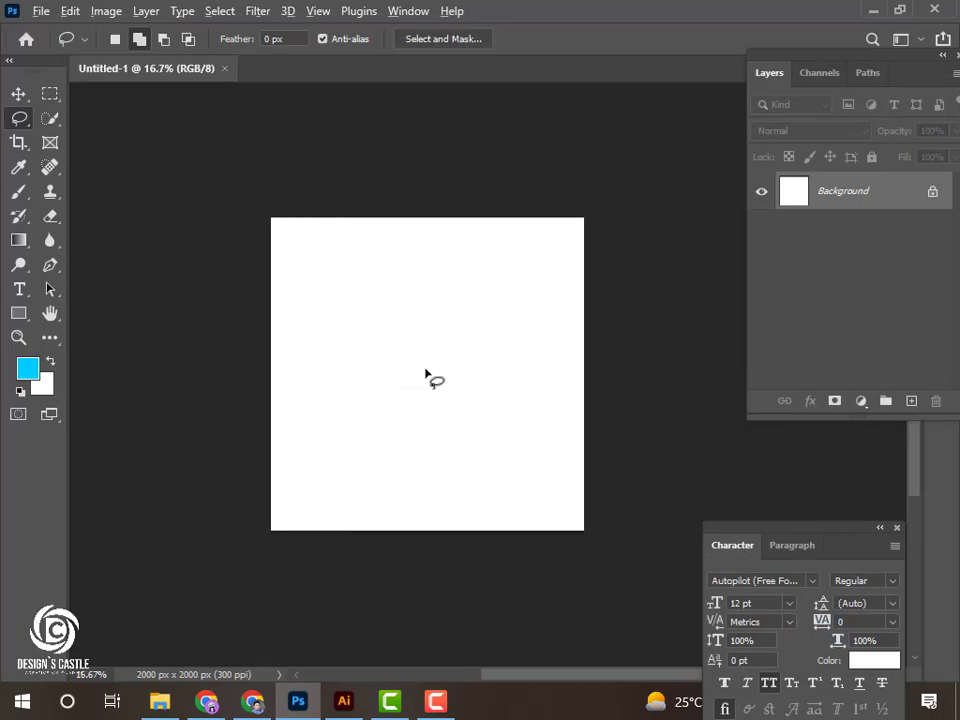
# Step: Drop the sprinter photo in from File Explorer, scale it to overfill the canvas, and shift it slightly left
pyautogui.click(159, 701)
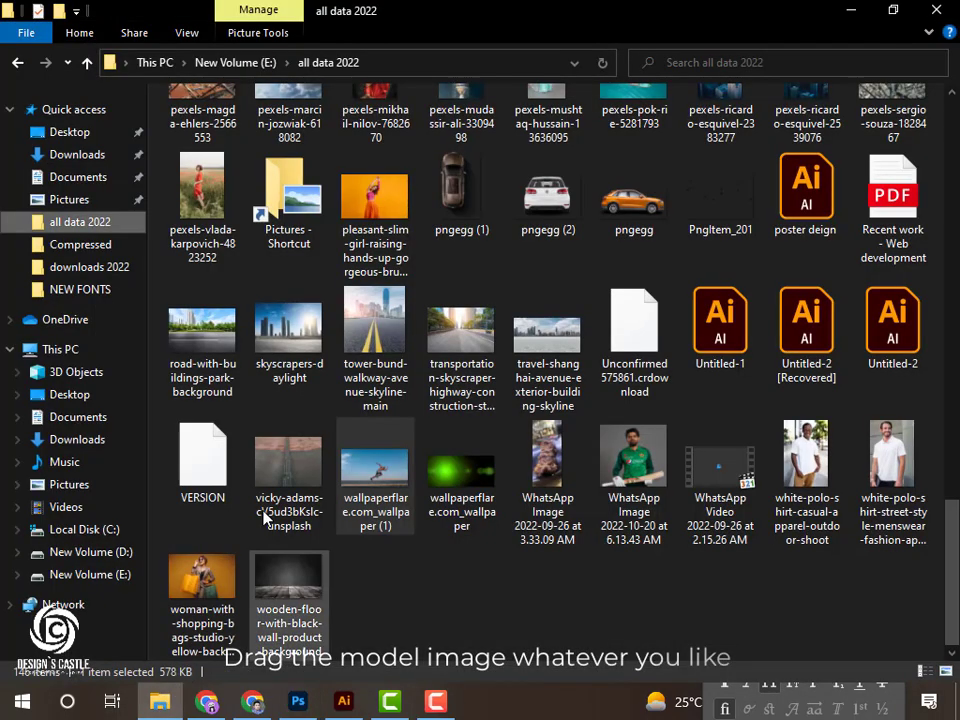
pyautogui.moveTo(375, 470)
pyautogui.mouseDown()
pyautogui.moveTo(345, 418)
pyautogui.moveTo(413, 401)
pyautogui.mouseUp()
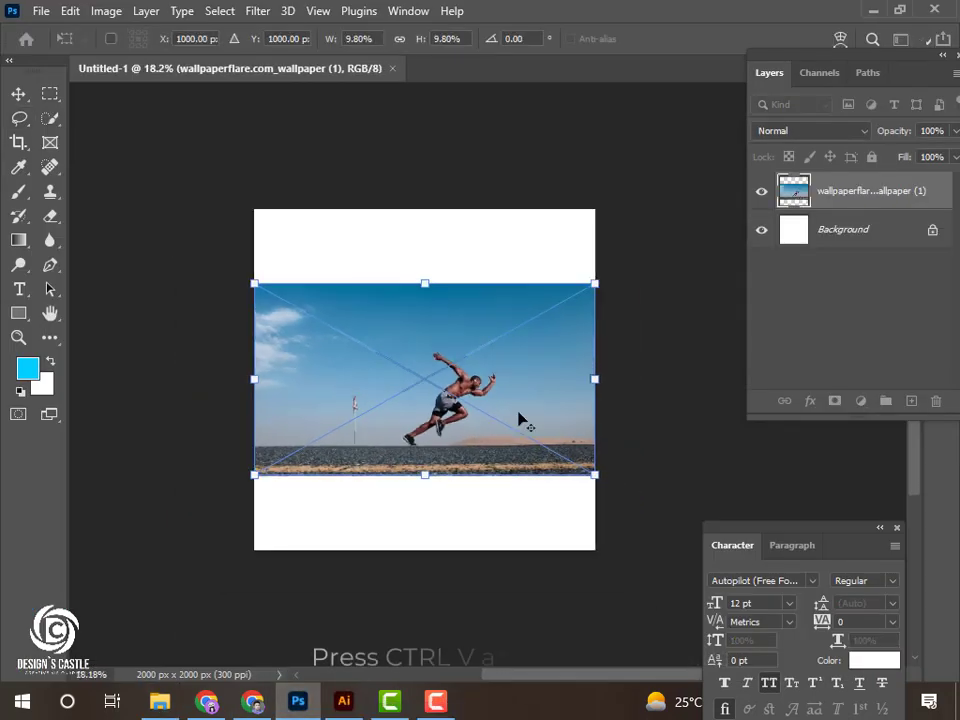
pyautogui.moveTo(593, 476); pyautogui.dragTo(691, 612)
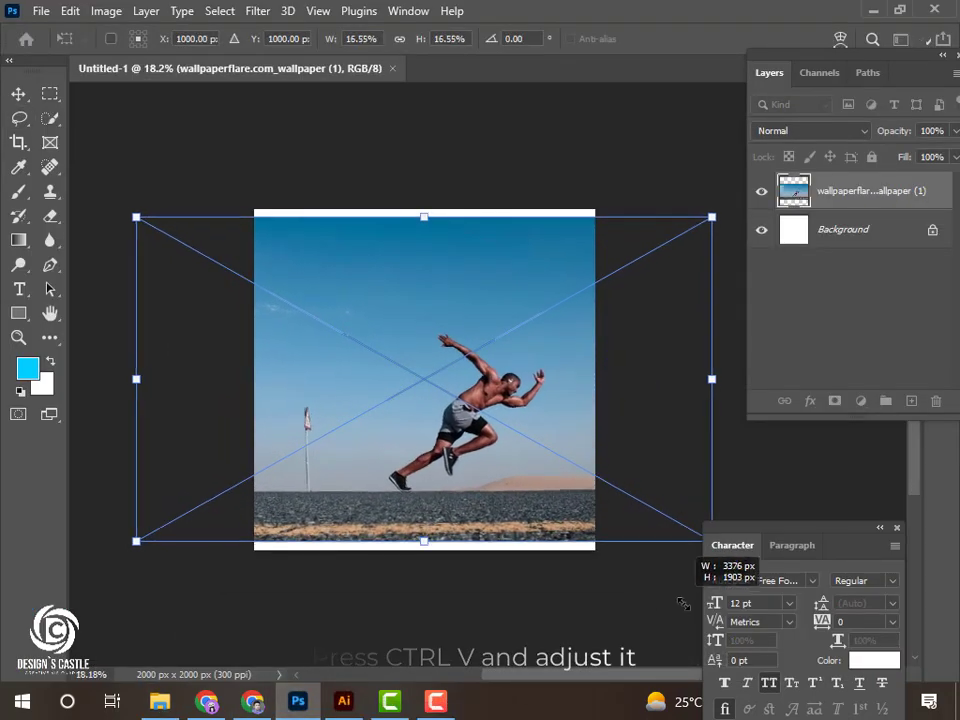
pyautogui.moveTo(588, 476); pyautogui.dragTo(565, 481)
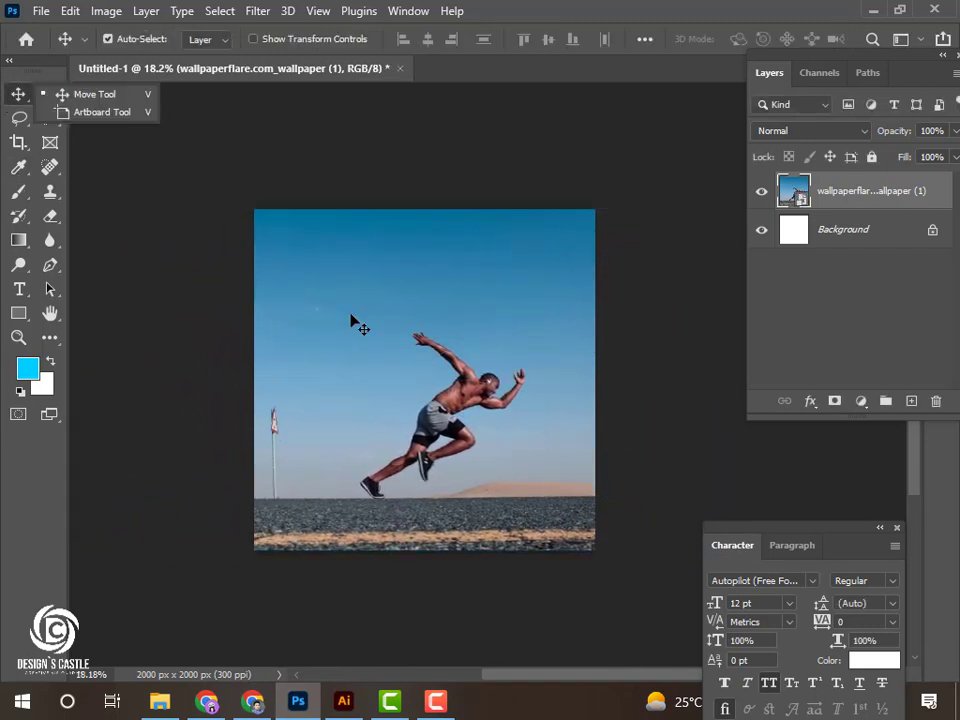
pyautogui.scroll(-1, 352, 318)
pyautogui.scroll(3, 352, 318)
# Step: Auto-select the runner with Quick Selection's Select Subject
pyautogui.click(858, 206)
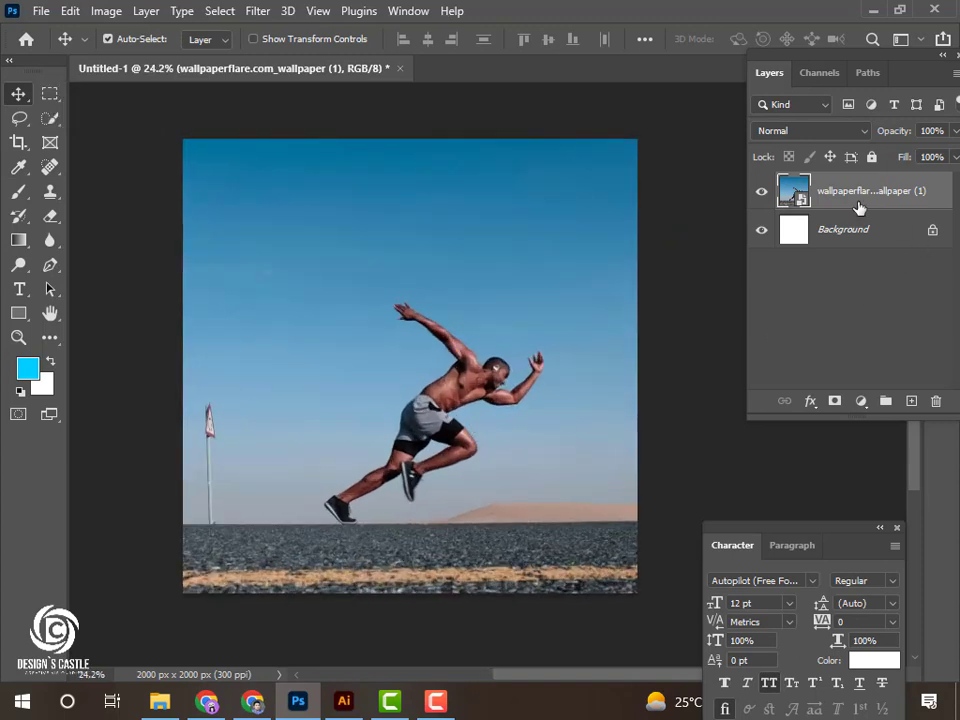
pyautogui.click(50, 118)
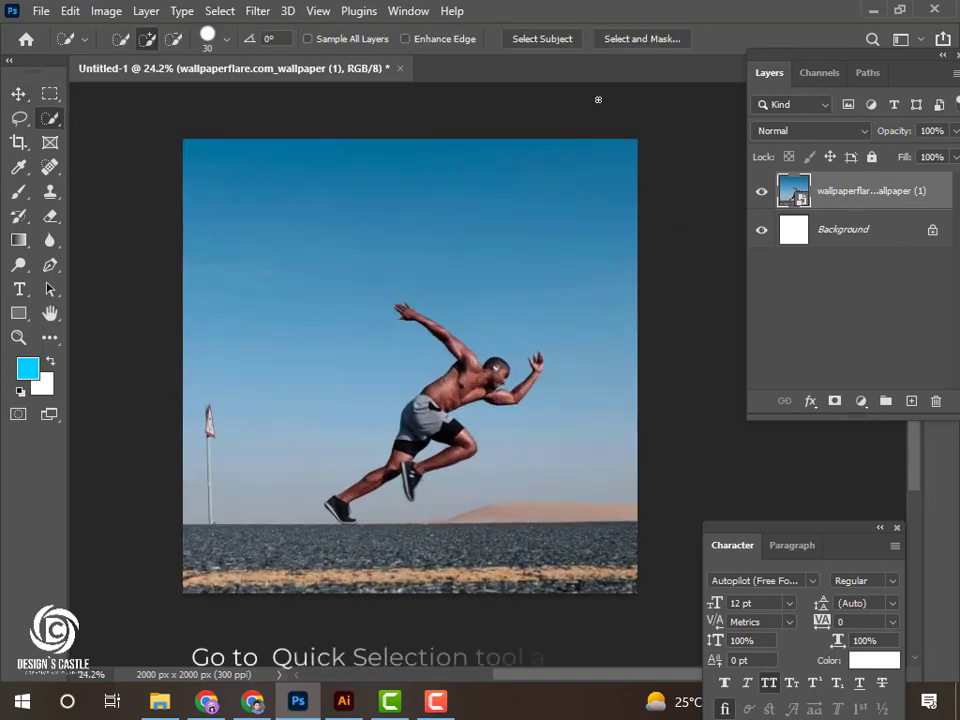
pyautogui.click(540, 39)
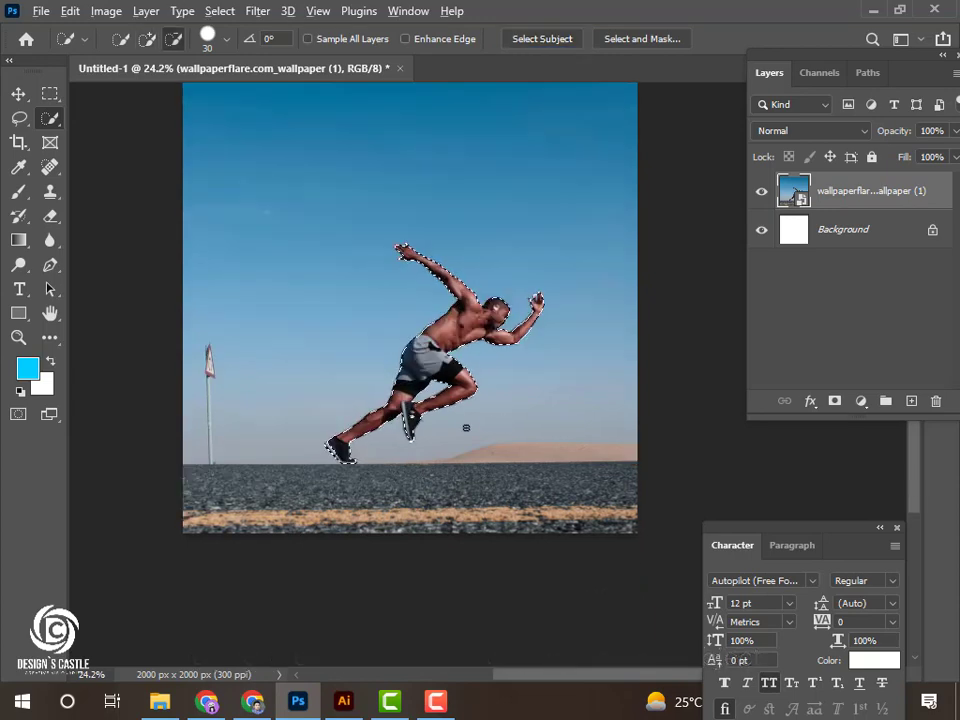
pyautogui.scroll(10, 401, 422)
pyautogui.scroll(5, 401, 422)
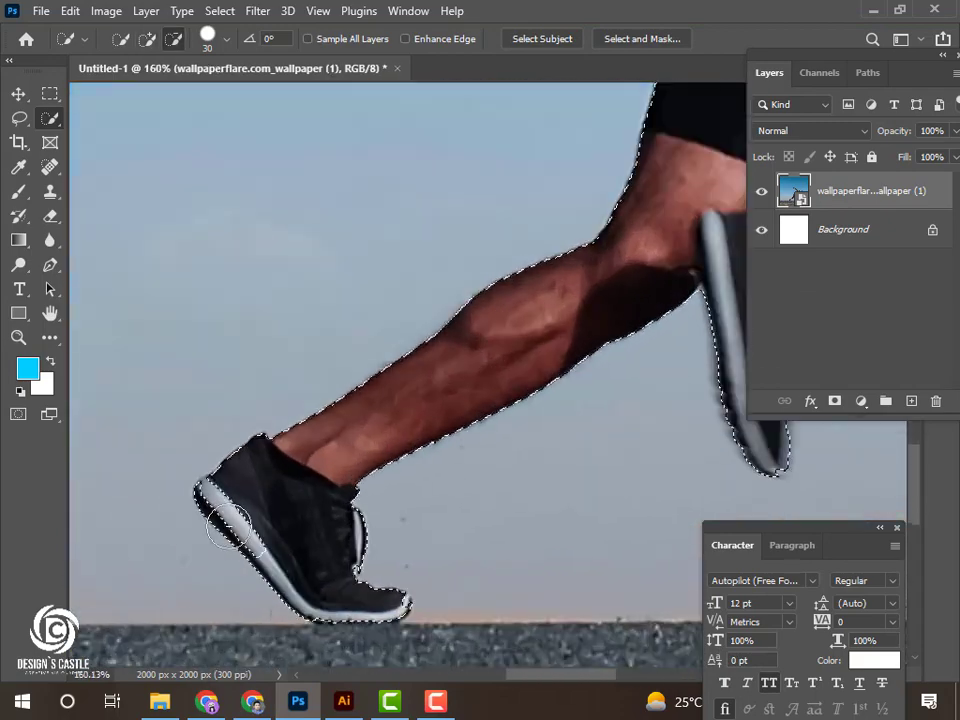
pyautogui.scroll(4, 300, 450)
# Step: Refine the selection around the raised fingers with the Lasso, cutting out the finger gap
pyautogui.click(19, 118)
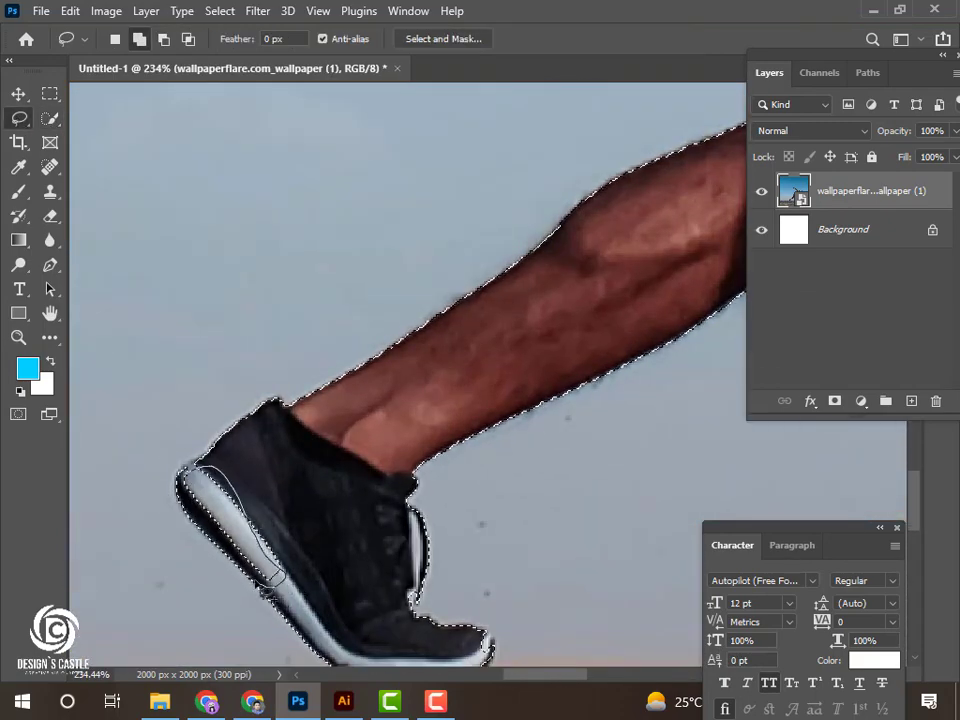
pyautogui.hscroll(2, 308, 510)
pyautogui.scroll(-6, 310, 512)
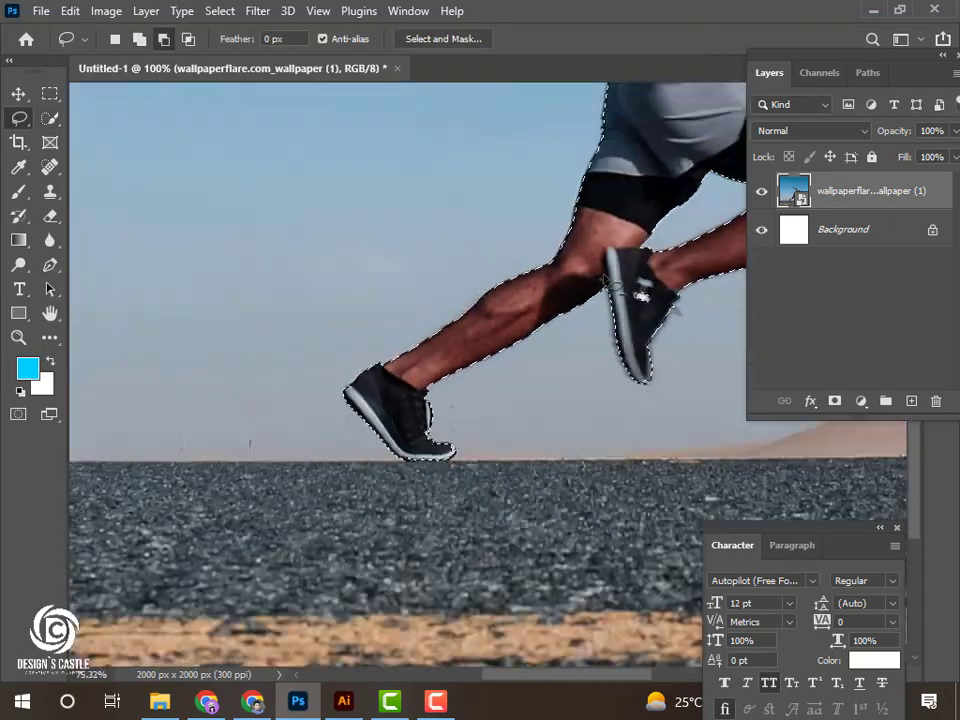
pyautogui.scroll(-2, 310, 512)
pyautogui.scroll(7, 640, 205)
pyautogui.scroll(3, 640, 205)
pyautogui.moveTo(570, 122)
pyautogui.mouseDown()
pyautogui.moveTo(617, 162)
pyautogui.moveTo(613, 124)
pyautogui.moveTo(578, 238)
pyautogui.mouseUp()
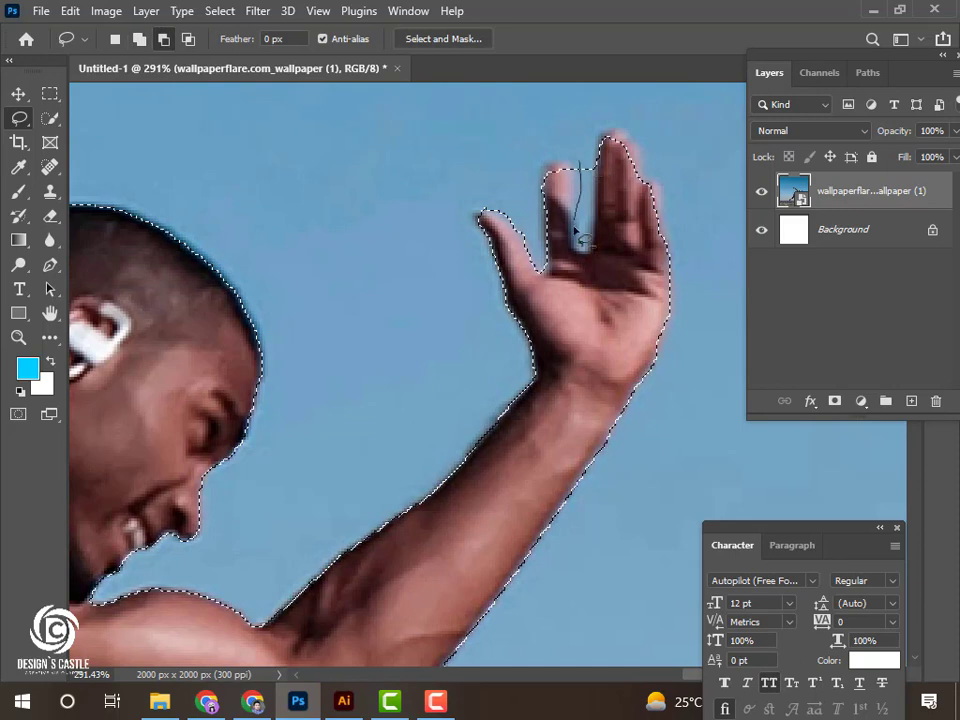
pyautogui.moveTo(589, 147)
pyautogui.mouseDown()
pyautogui.moveTo(601, 134)
pyautogui.moveTo(652, 190)
pyautogui.mouseUp()
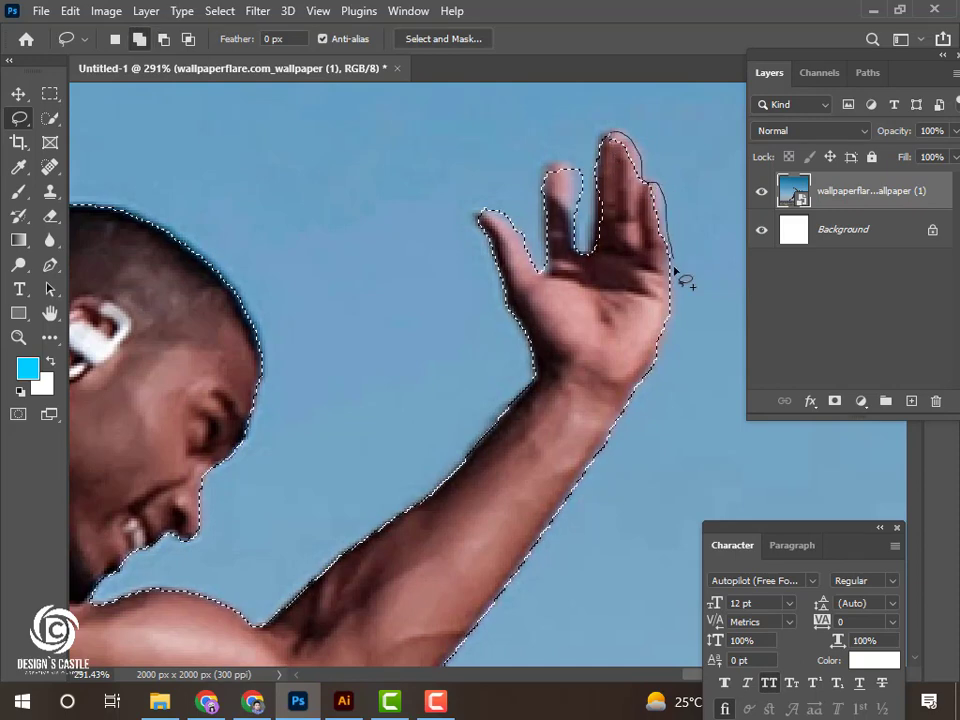
pyautogui.moveTo(676, 272); pyautogui.dragTo(672, 266)
pyautogui.moveTo(577, 155); pyautogui.dragTo(588, 228)
# Step: Tidy the Lasso selection around the leftmost fingertip
pyautogui.scroll(3, 583, 171)
pyautogui.scroll(-4, 560, 237)
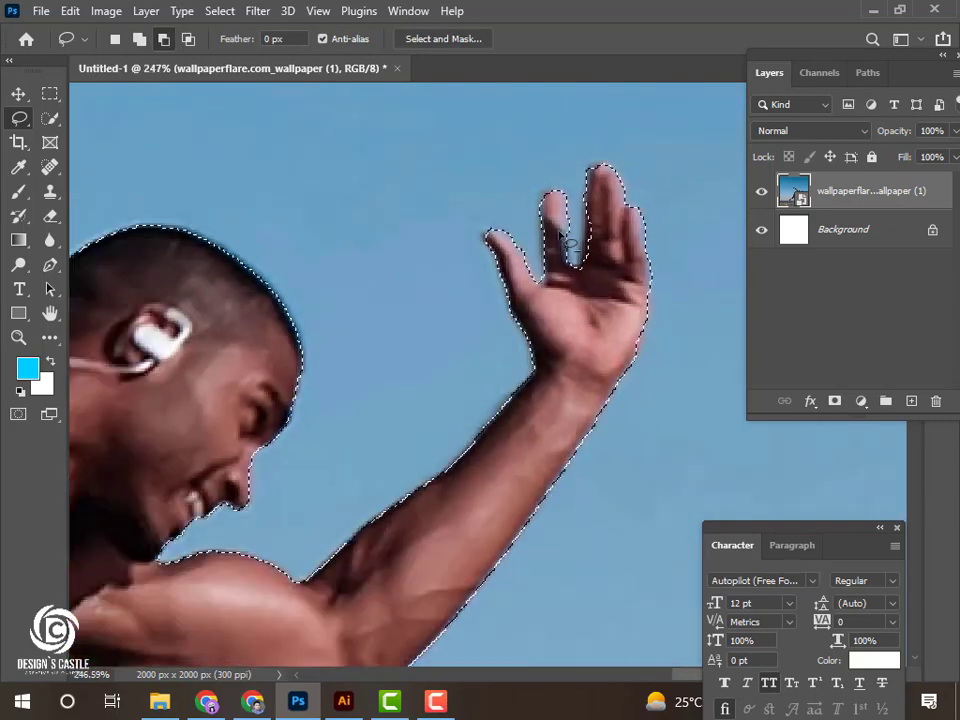
pyautogui.scroll(-4, 560, 237)
pyautogui.scroll(2, 167, 141)
pyautogui.scroll(3, 242, 118)
pyautogui.scroll(2, 240, 200)
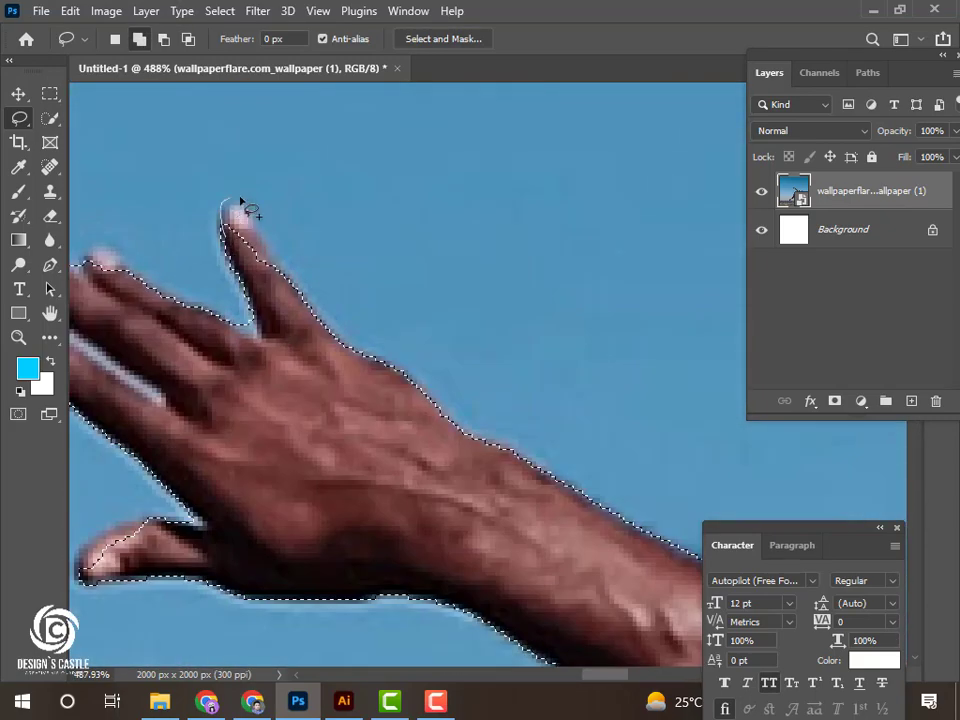
pyautogui.hscroll(-5, 236, 261)
pyautogui.moveTo(145, 300)
pyautogui.mouseDown()
pyautogui.moveTo(185, 338)
pyautogui.moveTo(150, 312)
pyautogui.mouseUp()
pyautogui.scroll(-5, 300, 500)
pyautogui.scroll(-8, 445, 432)
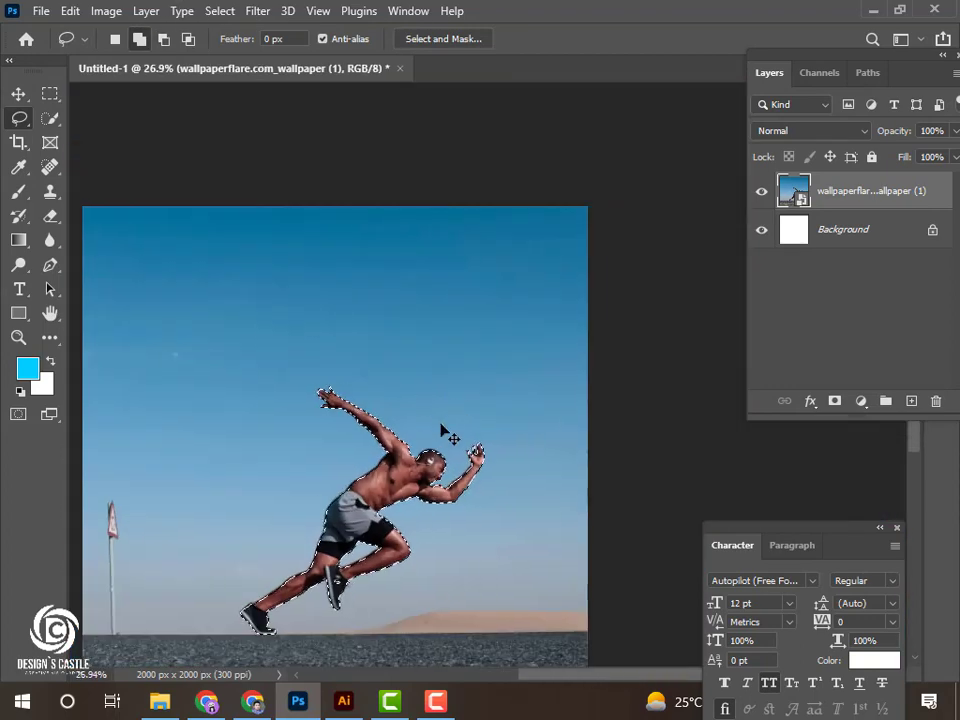
# Step: Copy the selected runner to a new layer with Ctrl+J, duplicate it, and pick Layer 1 copy 4
pyautogui.hotkey('ctrl', 'j')
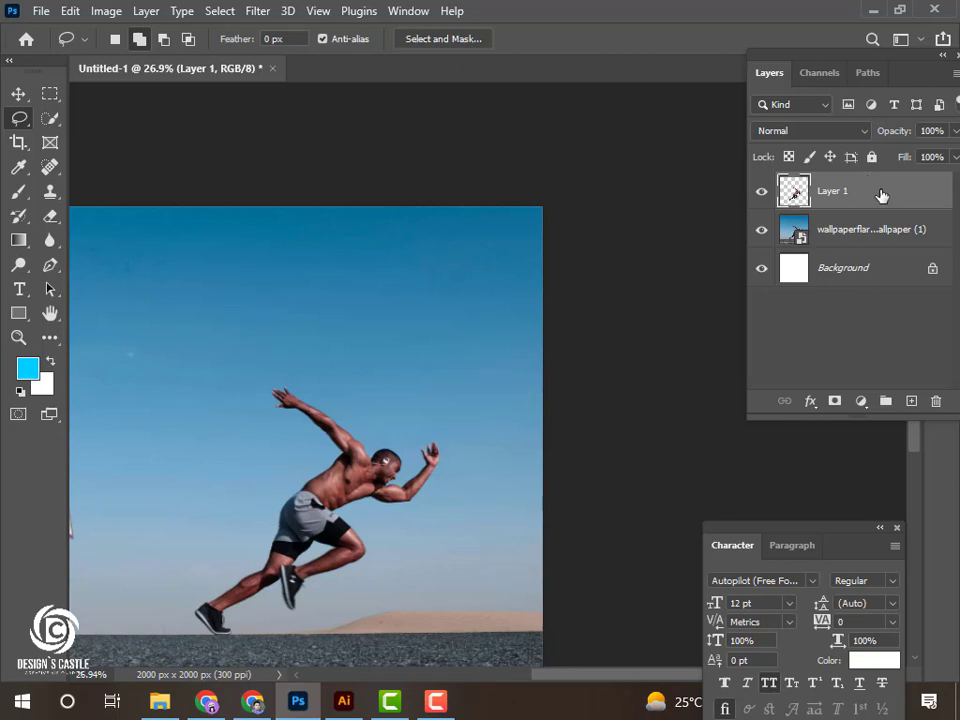
pyautogui.hotkey('ctrl', 'j')
pyautogui.hotkey('ctrl', 'j')
pyautogui.hotkey('ctrl', 'j')
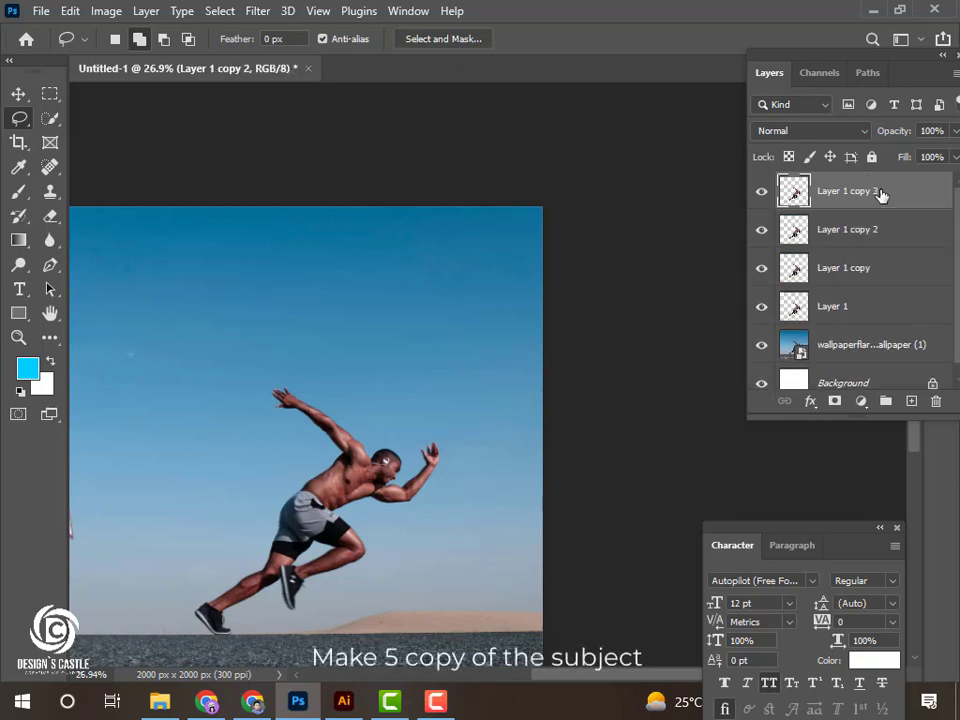
pyautogui.hotkey('ctrl', 'j')
pyautogui.hotkey('ctrl', 'j')
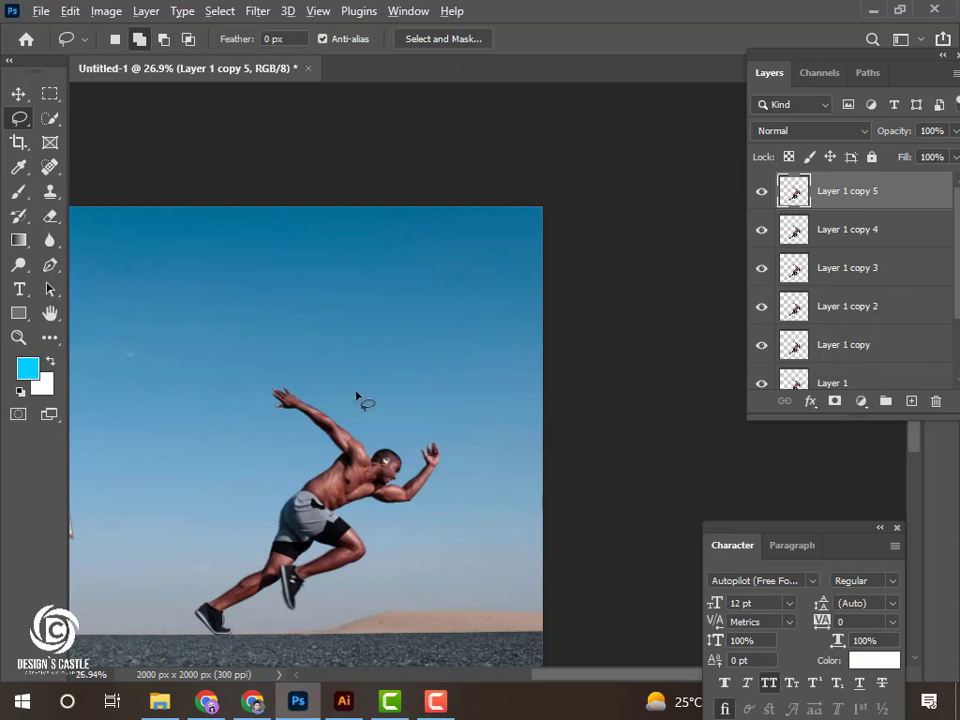
pyautogui.scroll(-2, 783, 344)
pyautogui.scroll(2, 847, 287)
pyautogui.click(889, 230)
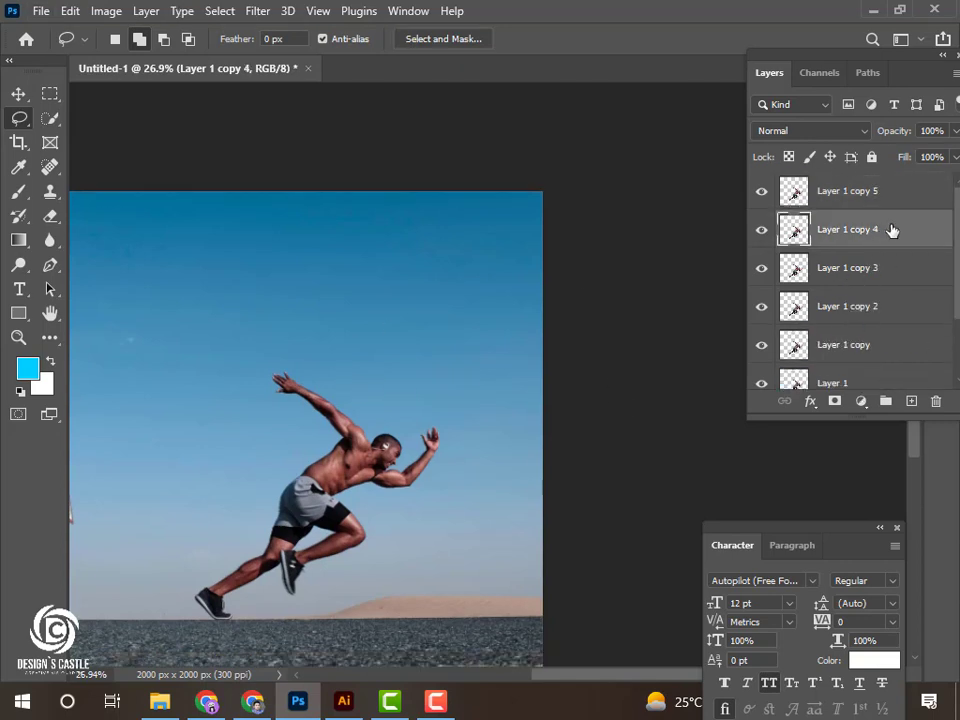
# Step: Give the runner copies stepped opacities, from 80% on copy 4 down to 10% on Layer 1
pyautogui.click(932, 131)
pyautogui.click(846, 270)
pyautogui.write('60')
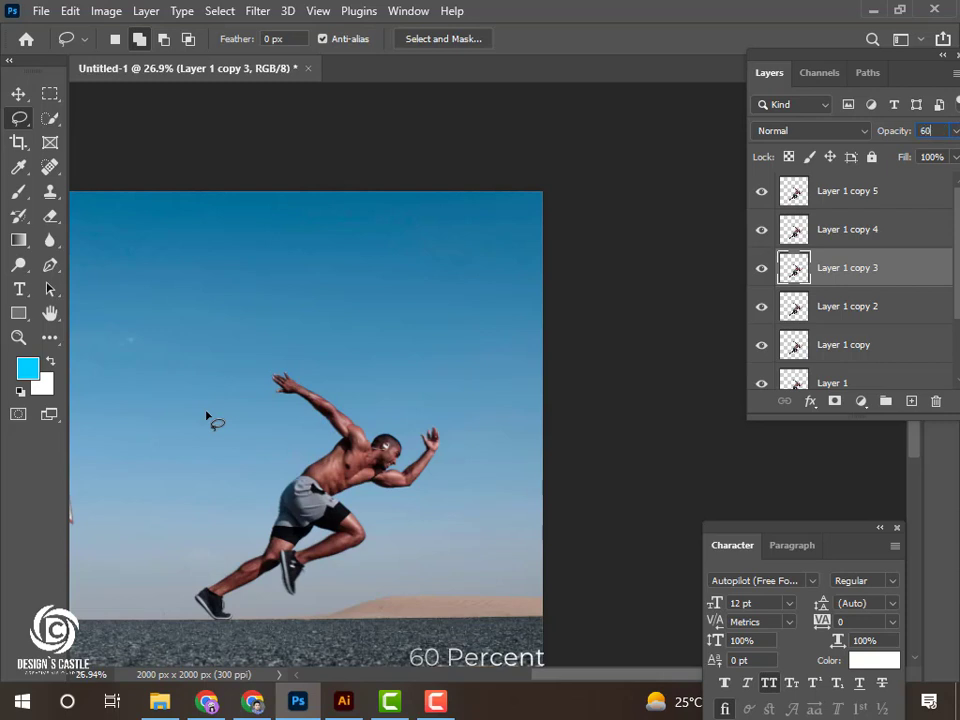
pyautogui.click(827, 315)
pyautogui.write('40')
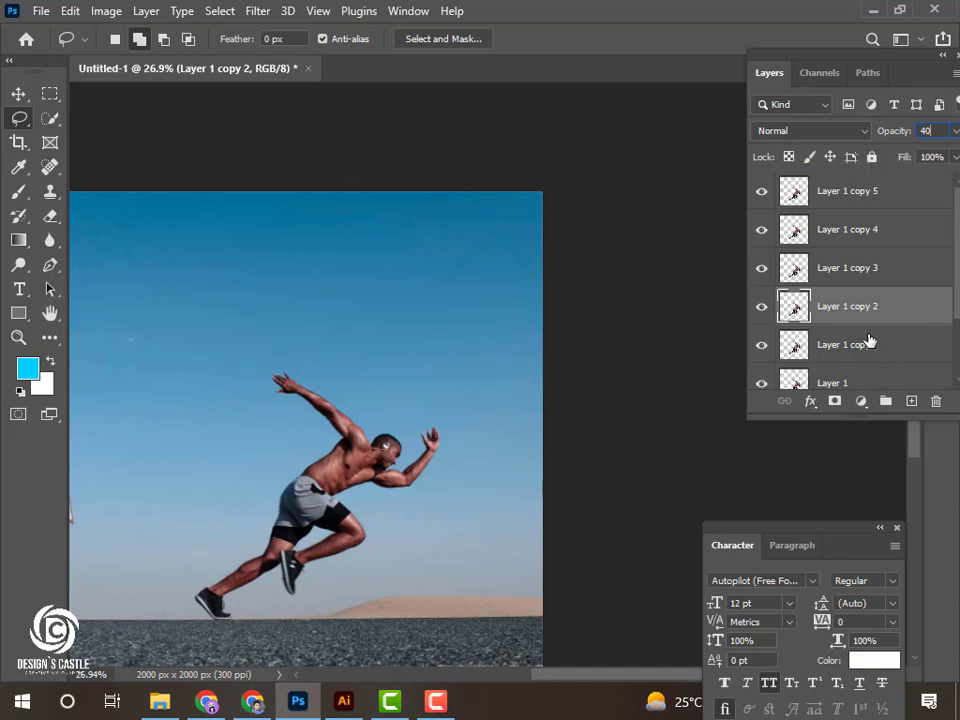
pyautogui.click(869, 342)
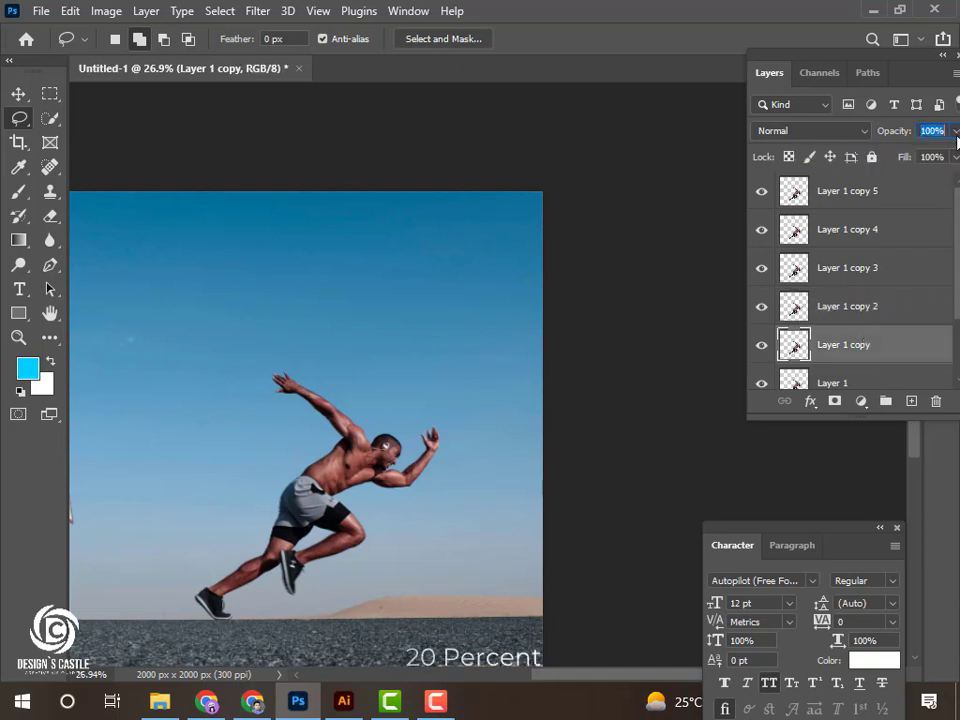
pyautogui.write('2')
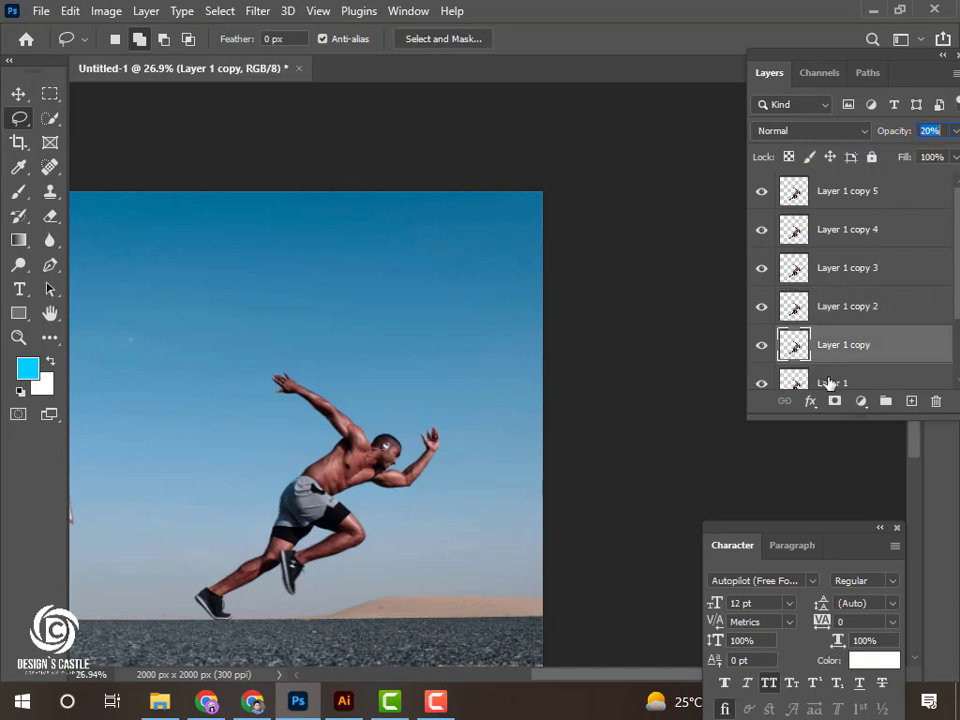
pyautogui.click(829, 383)
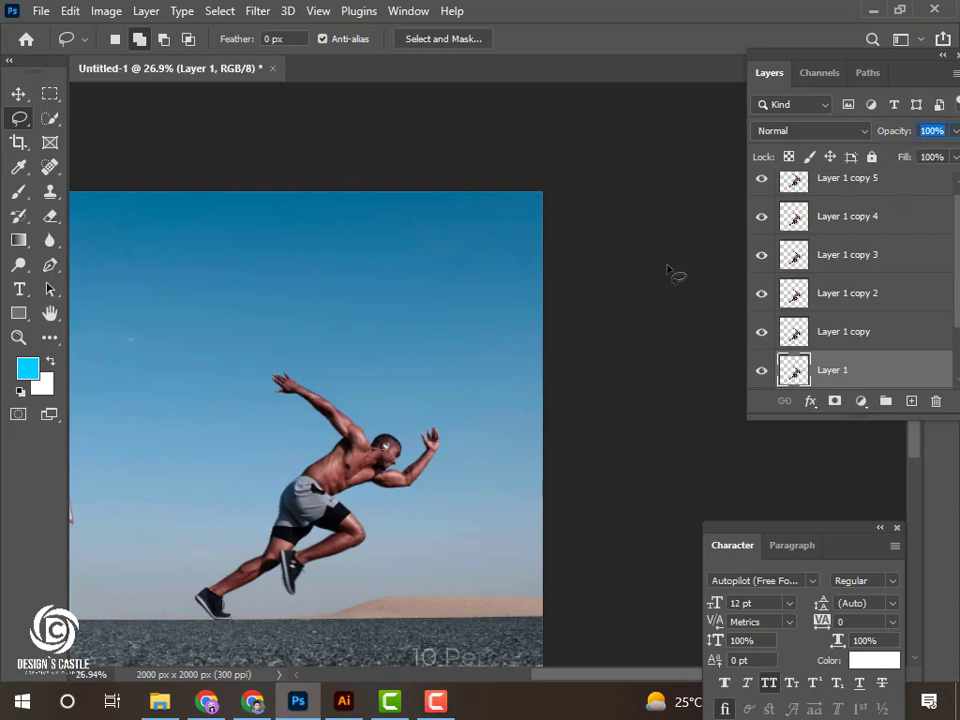
pyautogui.write('10')
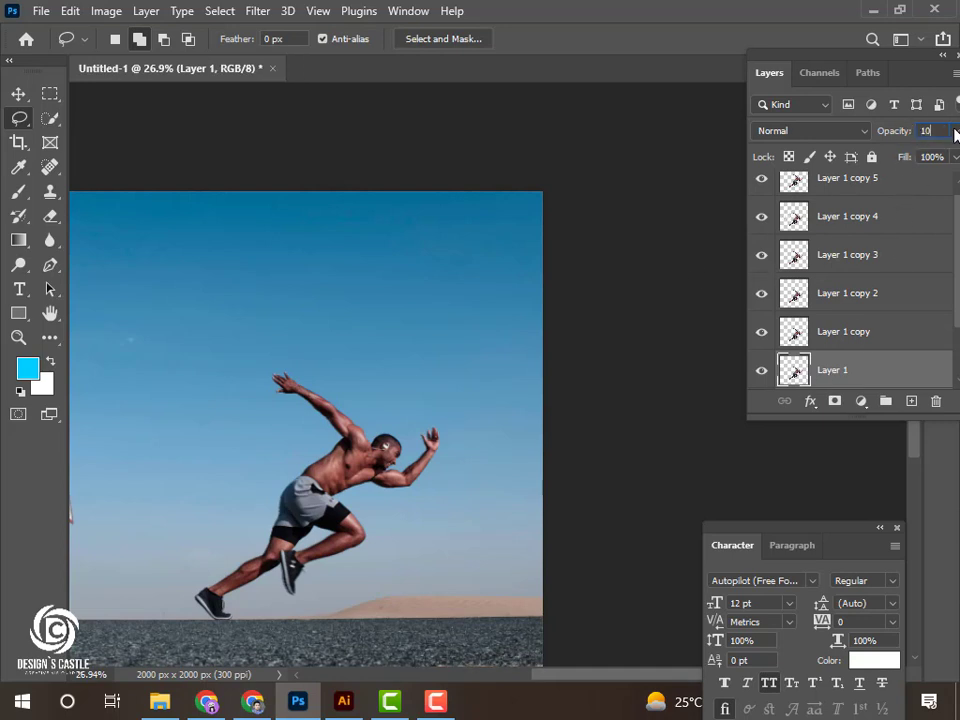
pyautogui.click(956, 133)
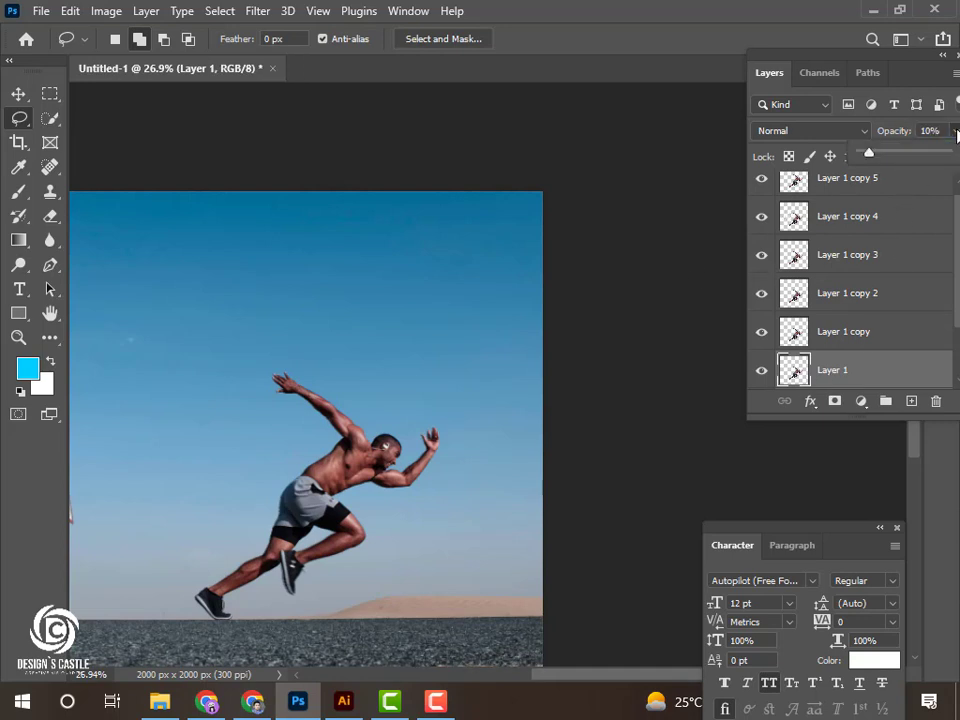
# Step: Check the copies' opacities, then select Layer 1 copy 4 down to Layer 1 together
pyautogui.click(833, 338)
pyautogui.click(851, 212)
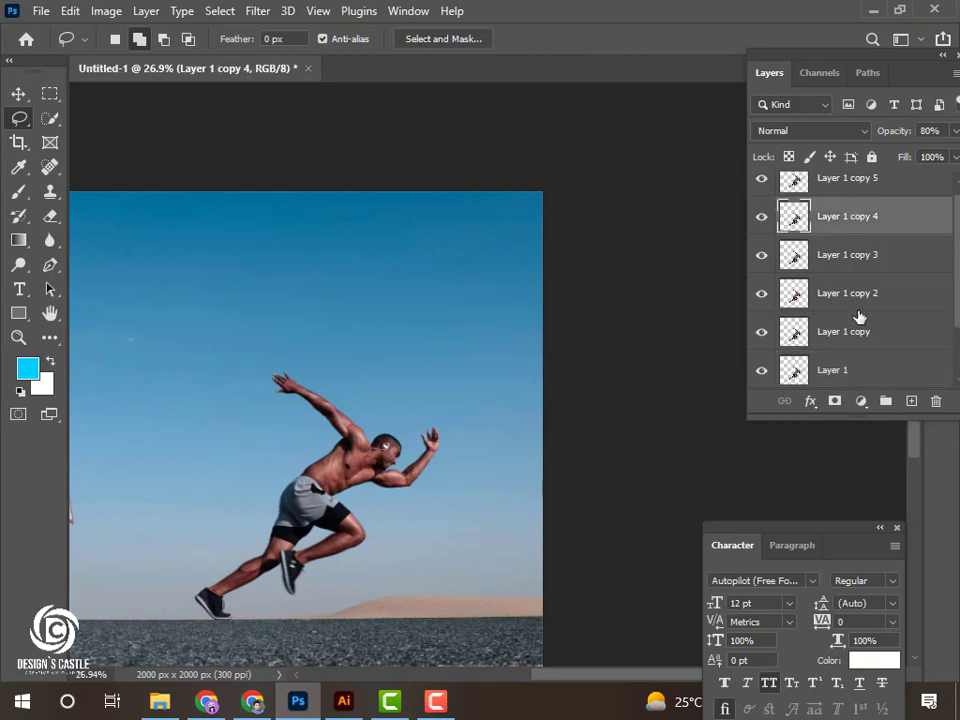
pyautogui.keyDown('shift'); pyautogui.click(845, 372); pyautogui.keyUp('shift')
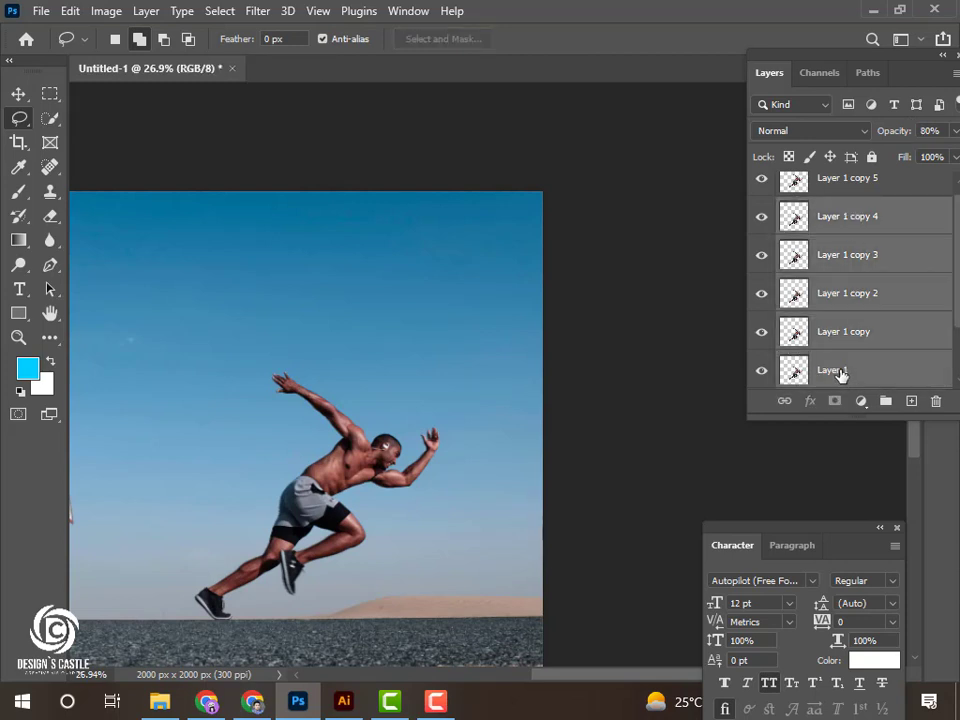
# Step: Nudge the runner copies left in steps with the Move tool, dropping one layer each time
pyautogui.click(24, 98)
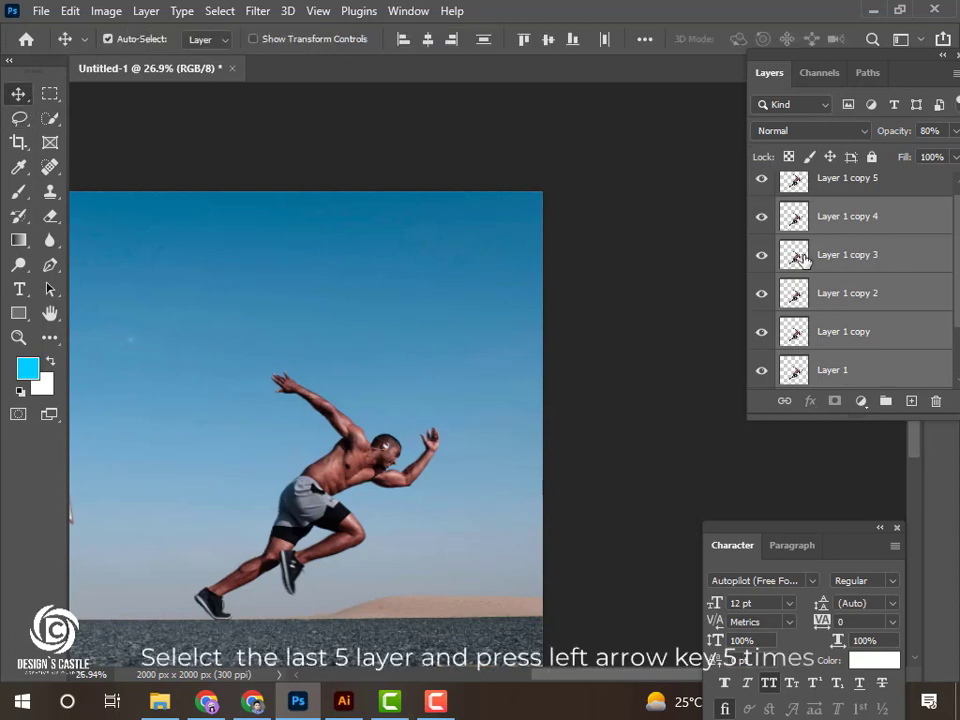
pyautogui.press('Left')
pyautogui.press('Left')
pyautogui.press('Left')
pyautogui.press('Left')
pyautogui.press('Left')
pyautogui.press('Left')
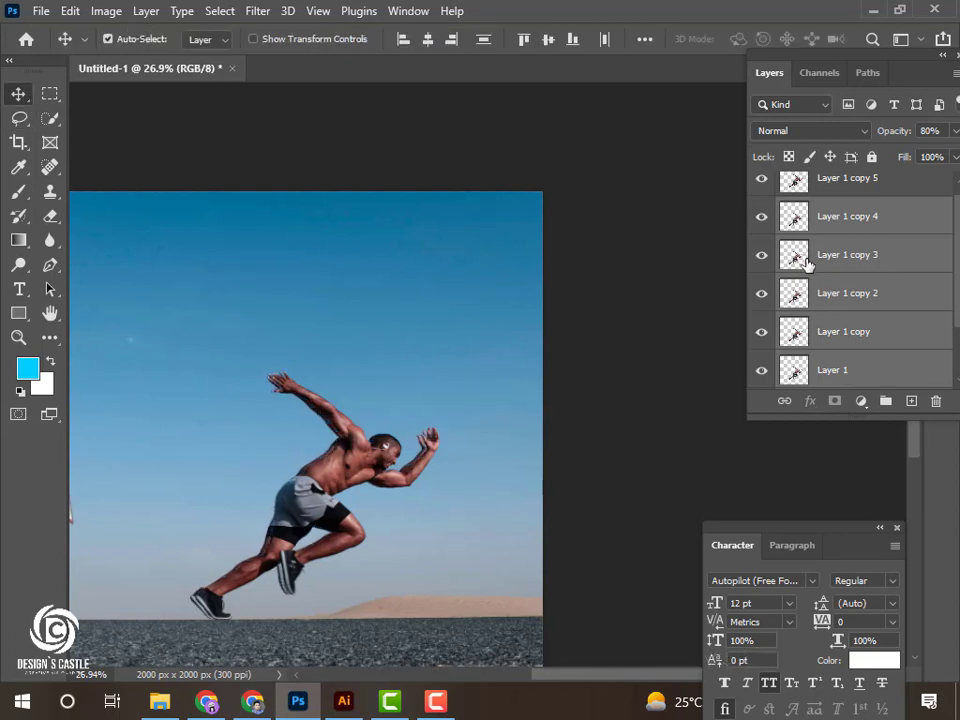
pyautogui.keyDown('shift'); pyautogui.click(870, 256); pyautogui.keyUp('shift')
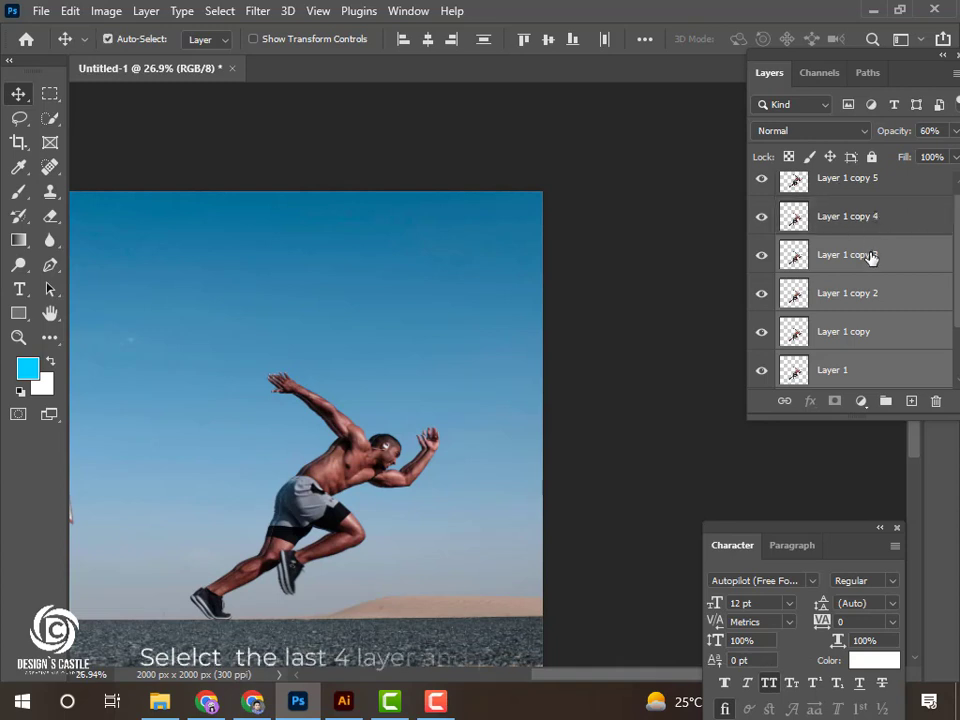
pyautogui.press('Left')
pyautogui.press('Left')
pyautogui.press('Left')
pyautogui.press('Left')
pyautogui.press('Left')
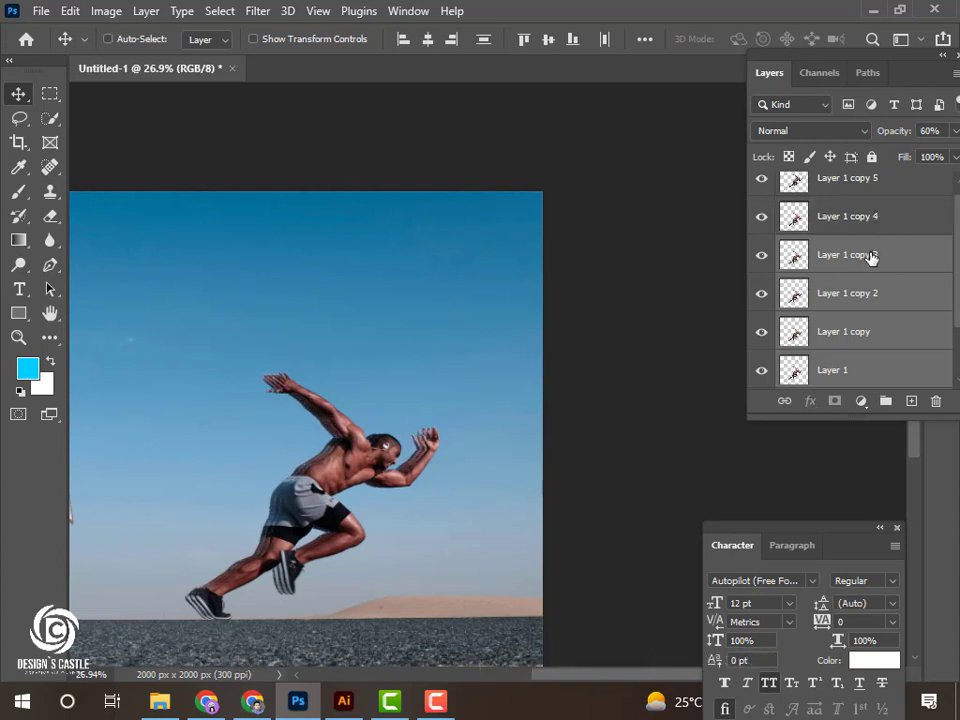
pyautogui.keyDown('ctrl'); pyautogui.click(870, 256); pyautogui.keyUp('ctrl')
pyautogui.press('Left')
pyautogui.press('Left')
pyautogui.press('Left')
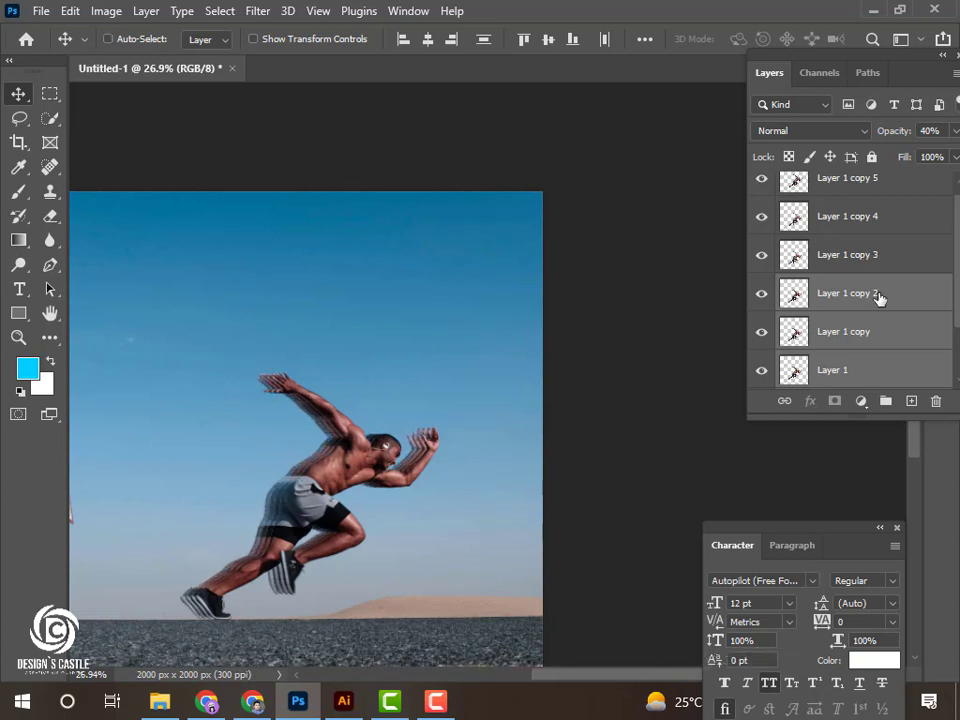
pyautogui.keyDown('ctrl'); pyautogui.click(878, 295); pyautogui.keyUp('ctrl')
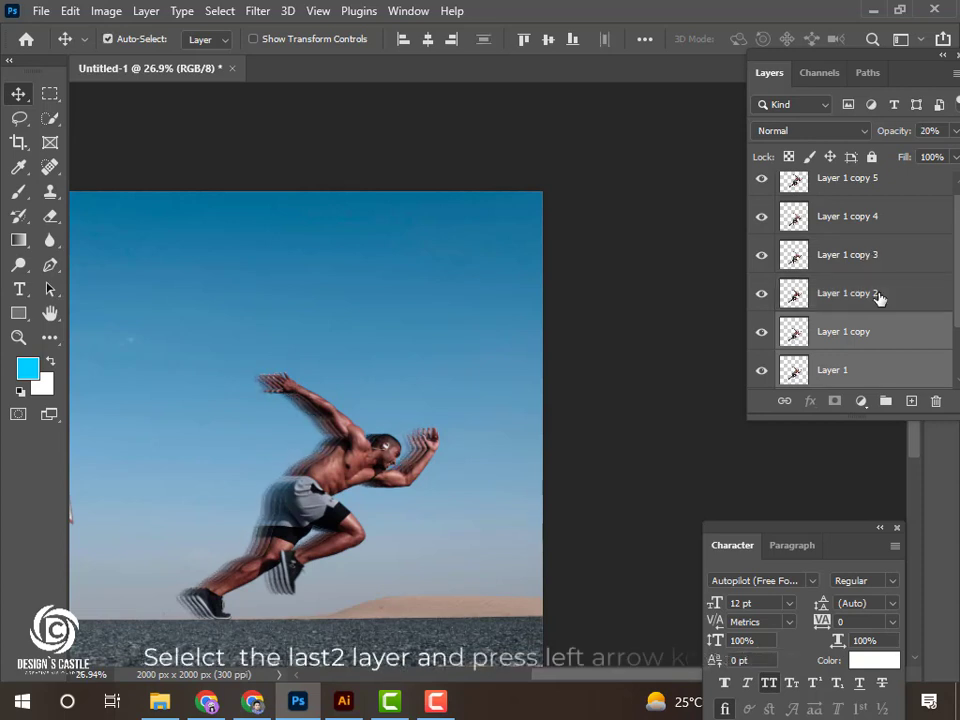
pyautogui.press('Left')
pyautogui.press('Left')
pyautogui.press('Left')
pyautogui.keyDown('ctrl'); pyautogui.click(884, 331); pyautogui.keyUp('ctrl')
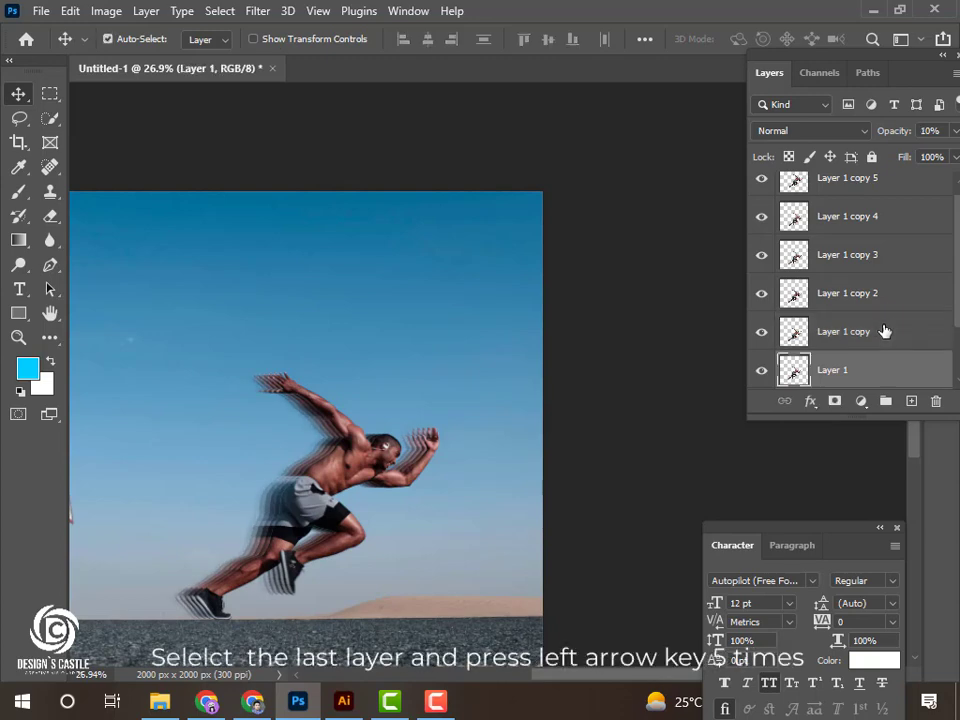
# Step: Zoom out to review the trail and select all the runner layers together
pyautogui.hotkey('ctrl', '-')
pyautogui.hotkey('ctrl', '-')
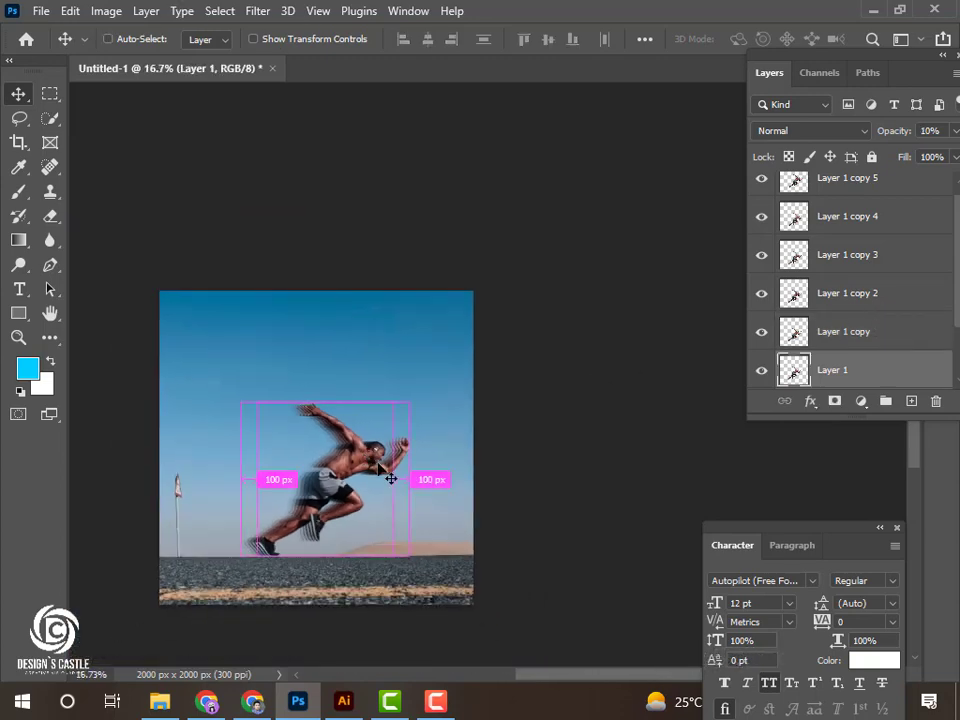
pyautogui.hscroll(-2, 420, 490)
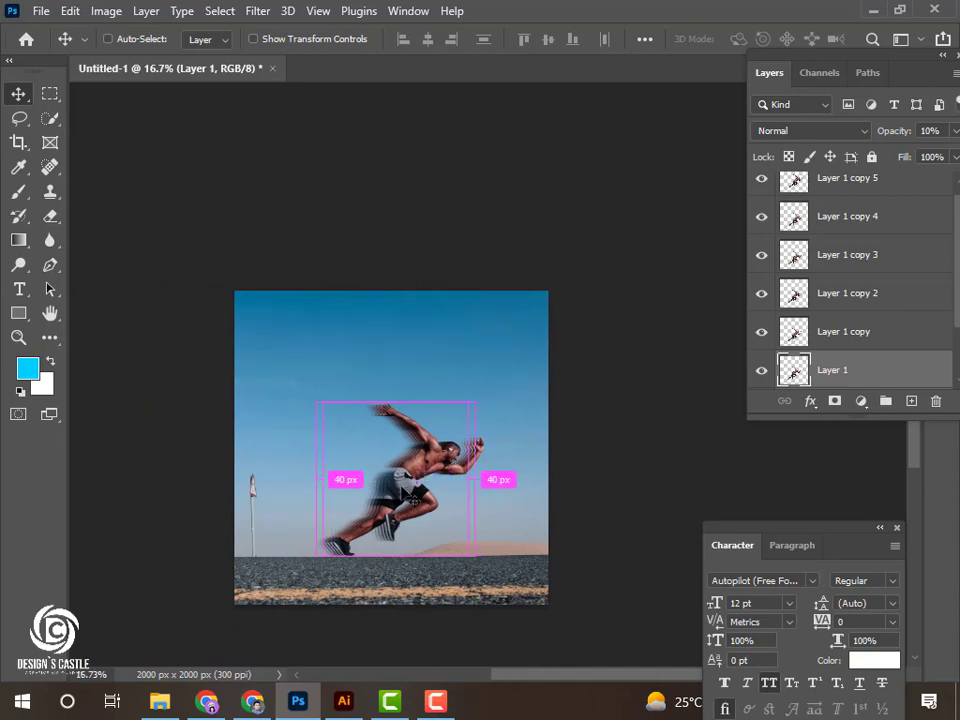
pyautogui.scroll(2, 410, 495)
pyautogui.click(860, 349)
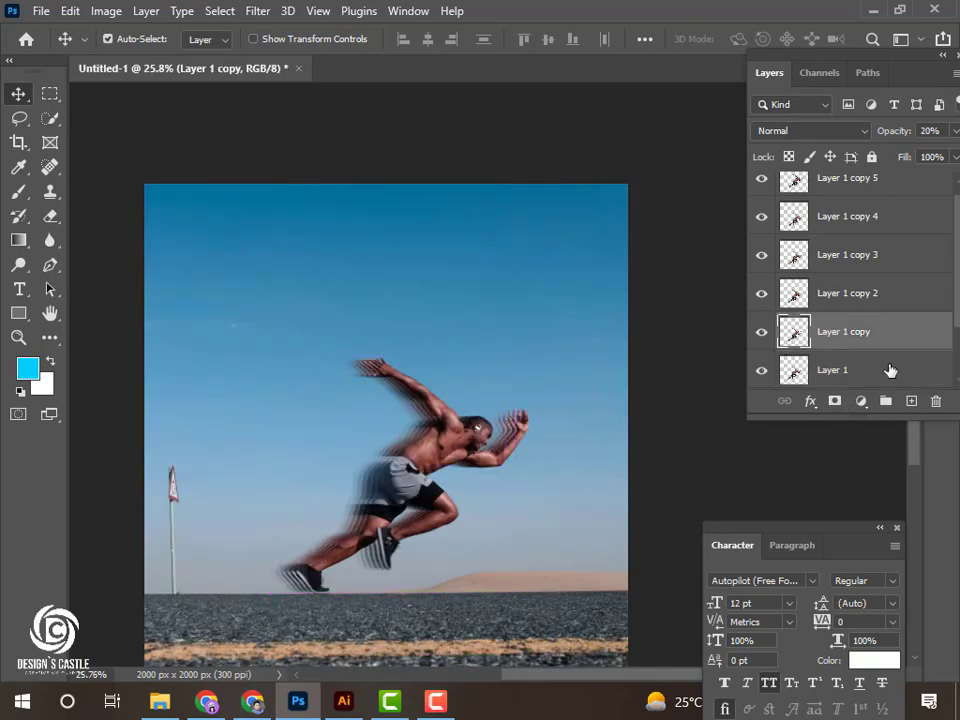
pyautogui.click(852, 370)
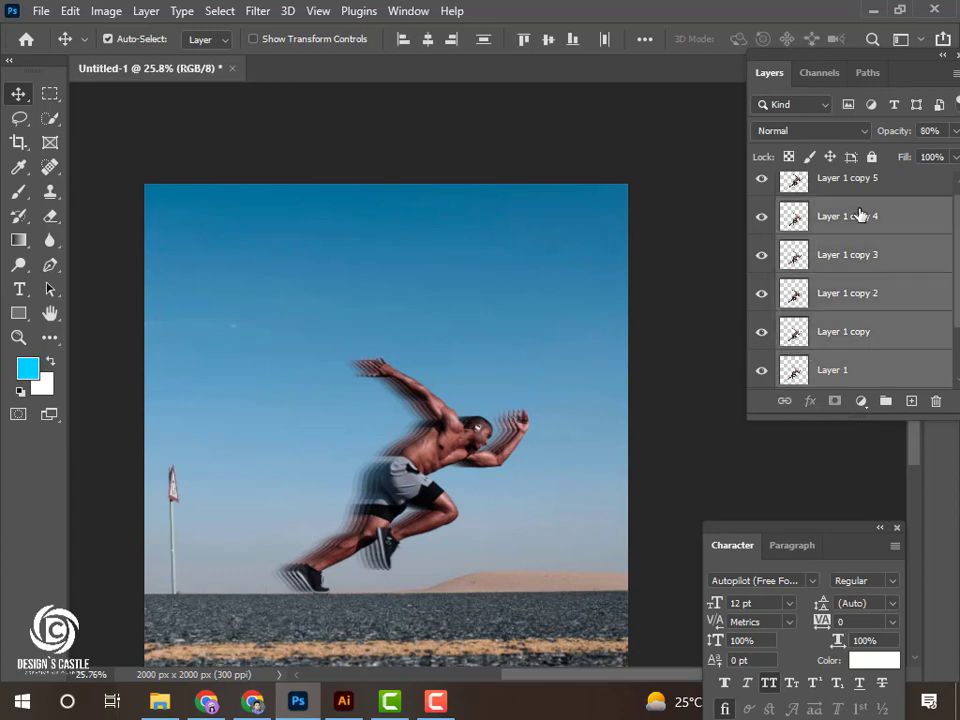
pyautogui.keyDown('shift'); pyautogui.click(860, 215); pyautogui.keyUp('shift')
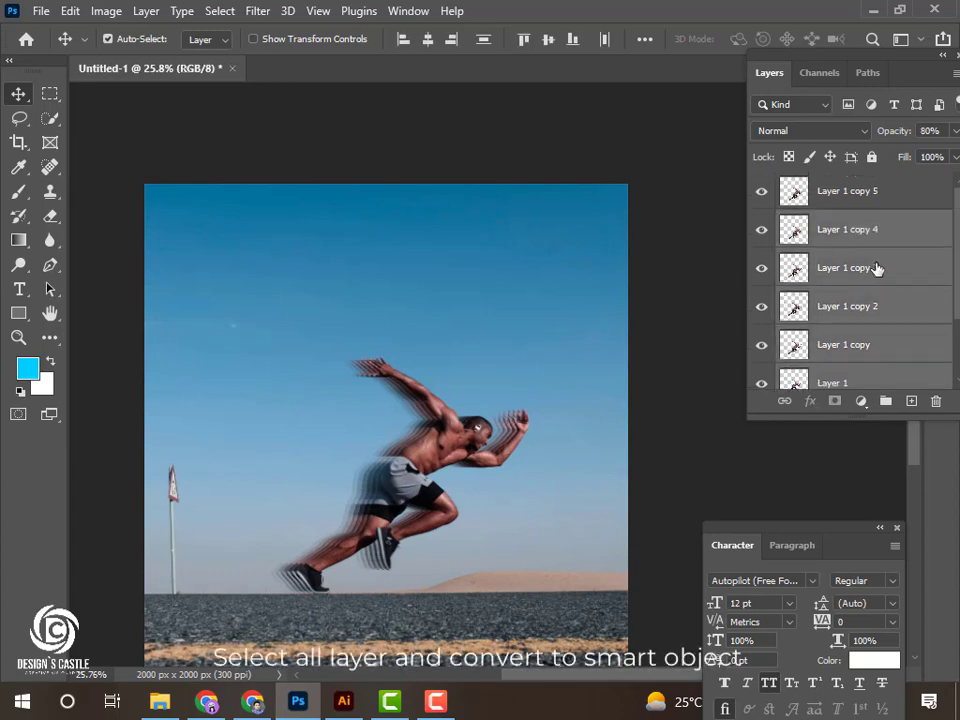
# Step: Convert the runner layers to one smart object and apply a 0°, 48-pixel Motion Blur
pyautogui.rightClick(878, 268)
pyautogui.click(720, 260)
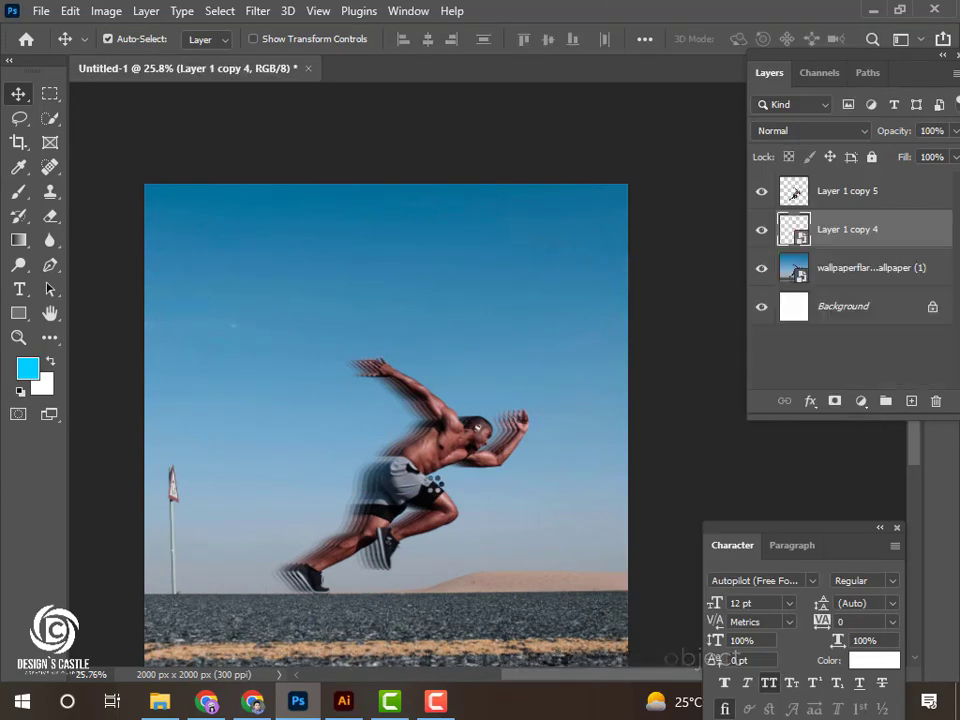
pyautogui.click(256, 11)
pyautogui.moveTo(269, 251)
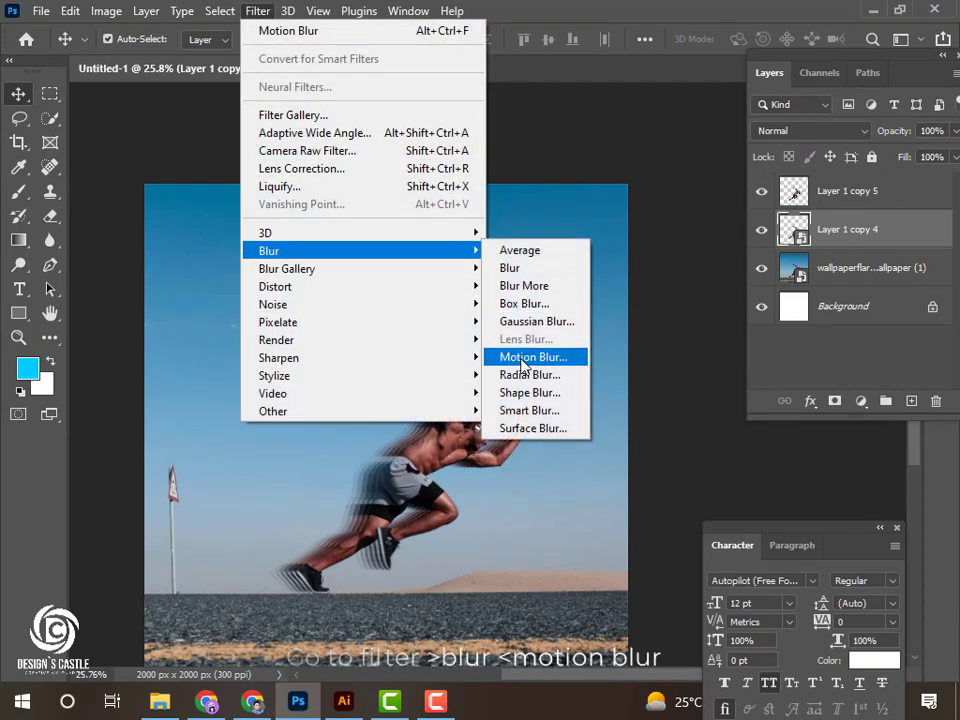
pyautogui.click(522, 358)
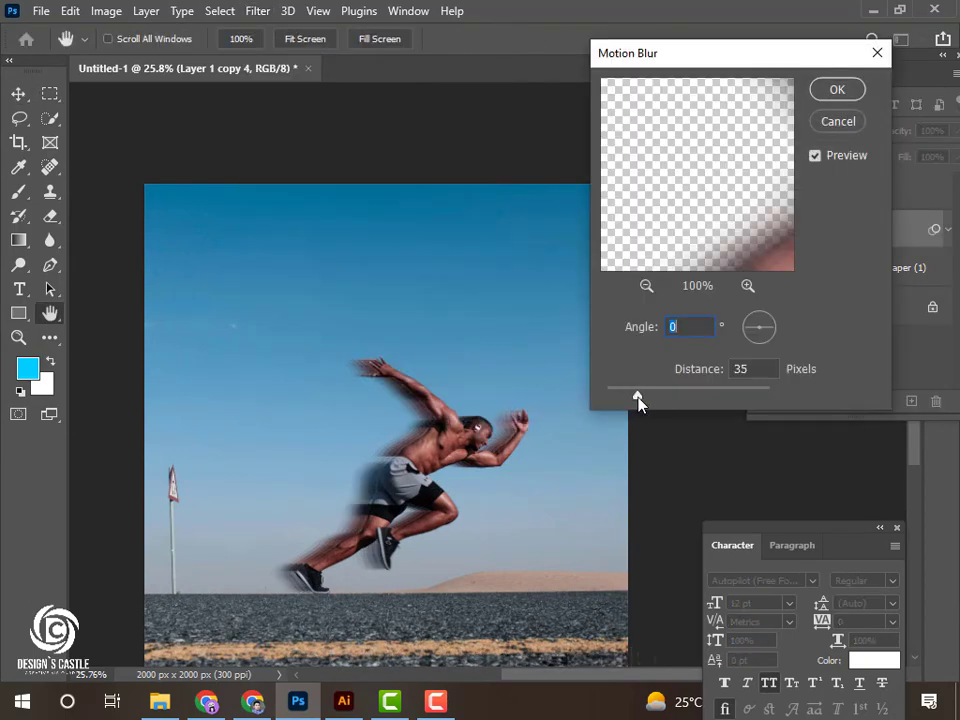
pyautogui.moveTo(638, 400); pyautogui.dragTo(650, 400)
pyautogui.click(837, 90)
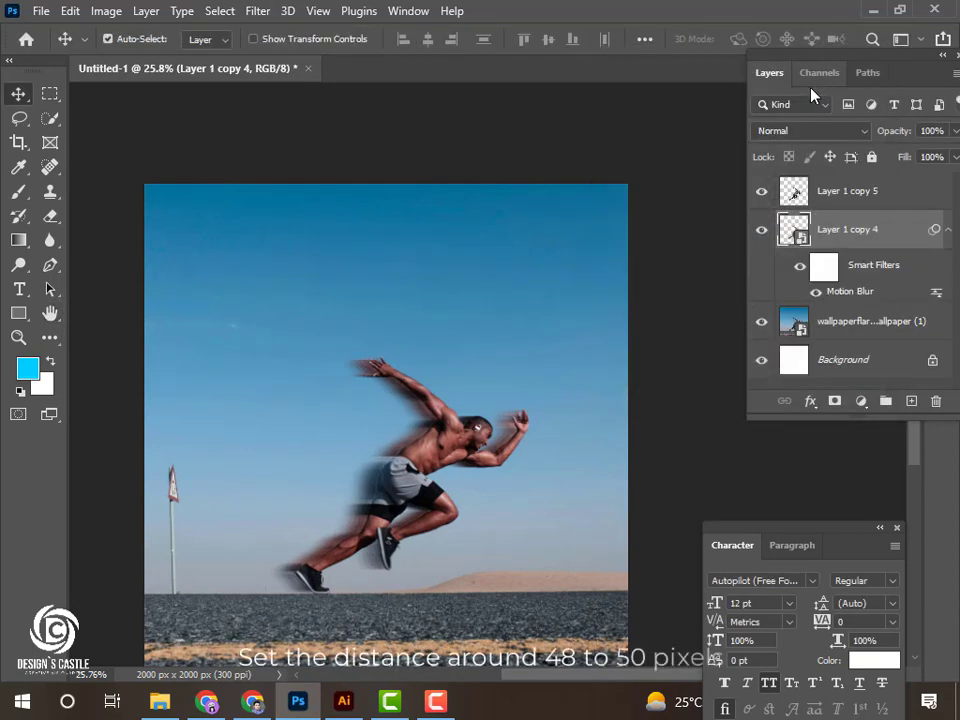
pyautogui.click(841, 196)
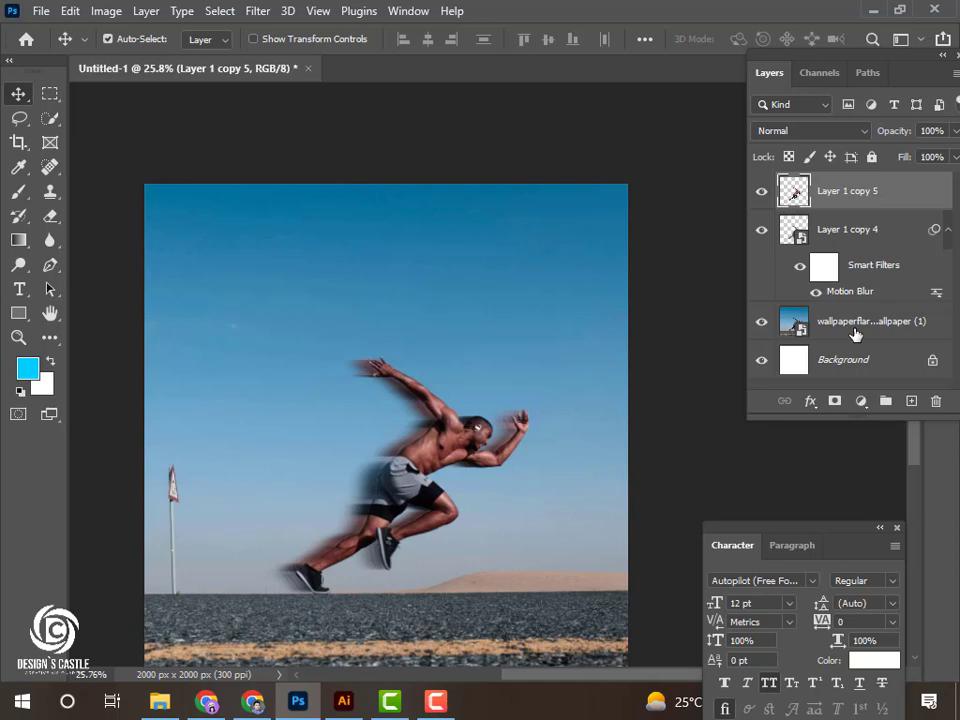
pyautogui.click(855, 330)
# Step: Apply a horizontal Motion Blur of about 92 pixels to the wallpaper background layer
pyautogui.scroll(-1, 578, 215)
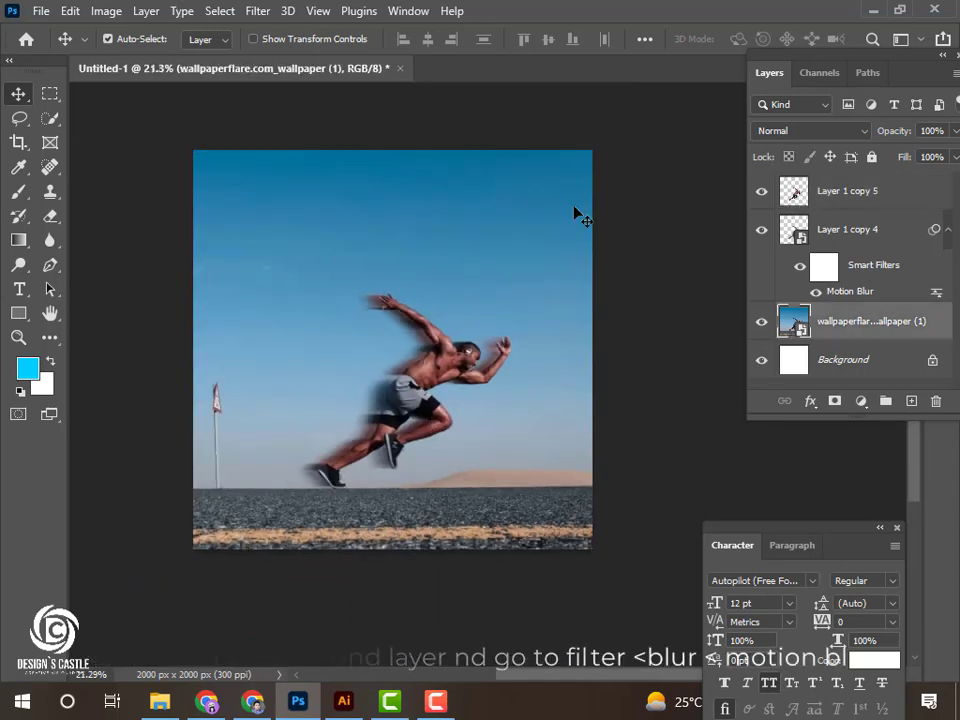
pyautogui.click(219, 11)
pyautogui.click(219, 11)
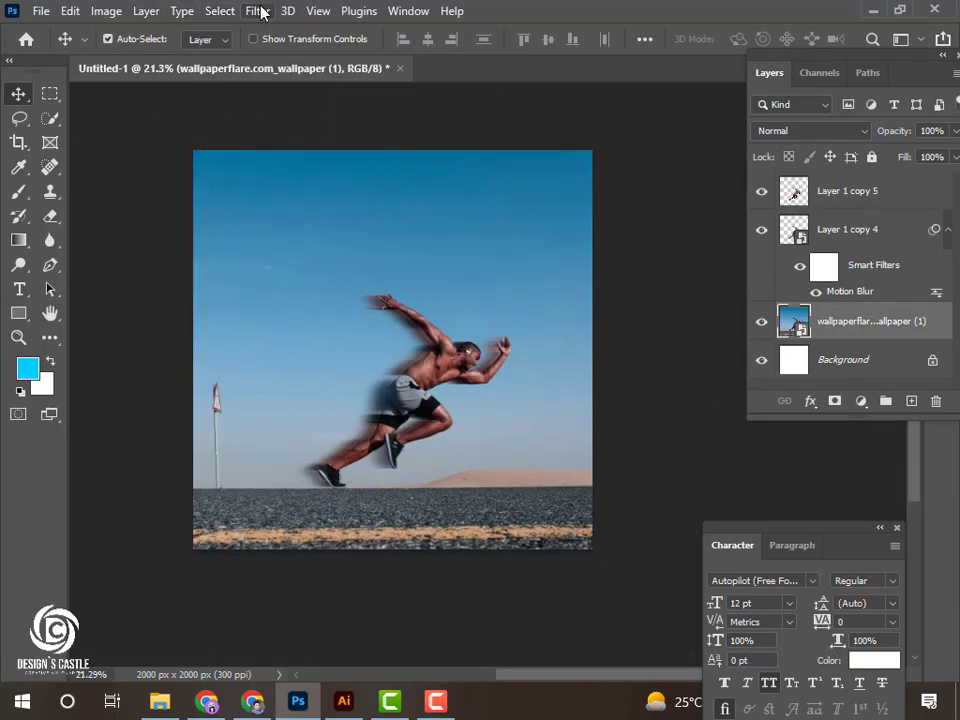
pyautogui.click(258, 11)
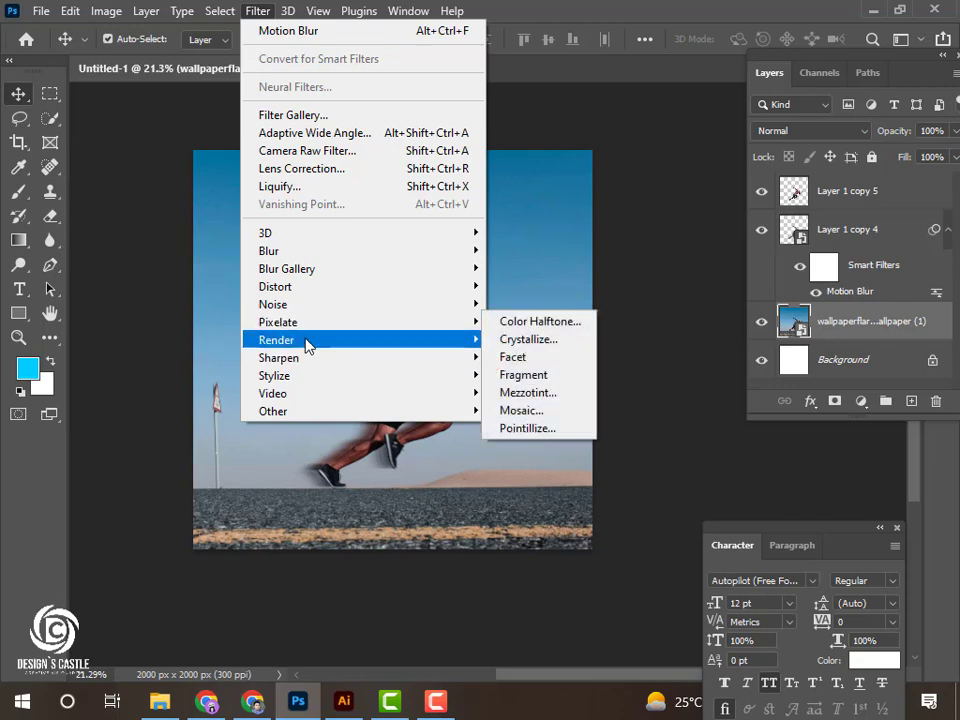
pyautogui.moveTo(290, 251)
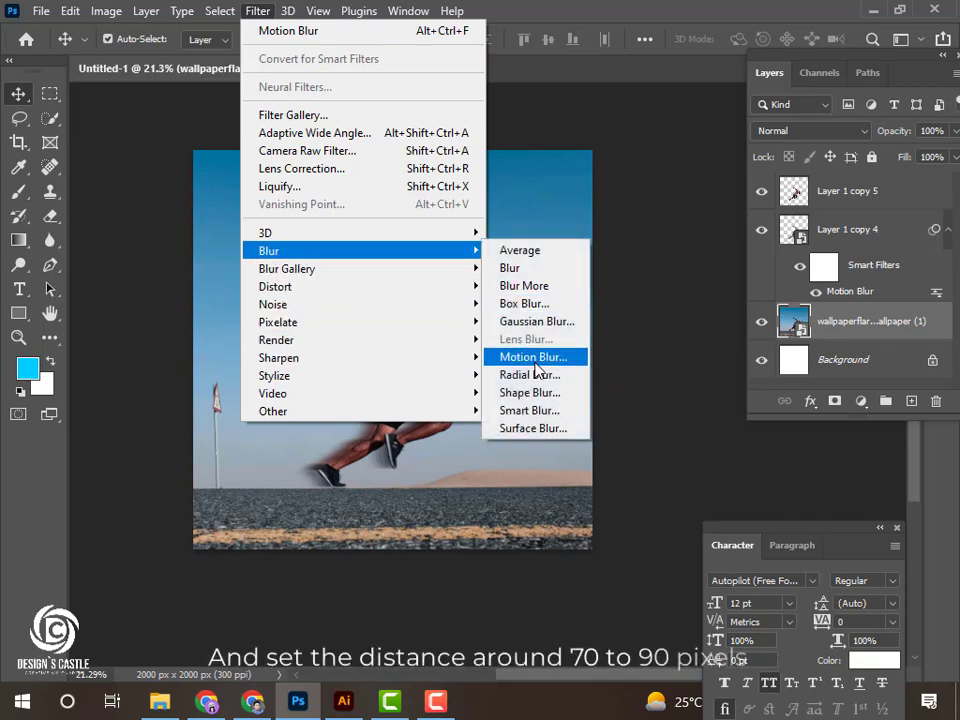
pyautogui.click(531, 358)
pyautogui.moveTo(648, 395); pyautogui.dragTo(657, 397)
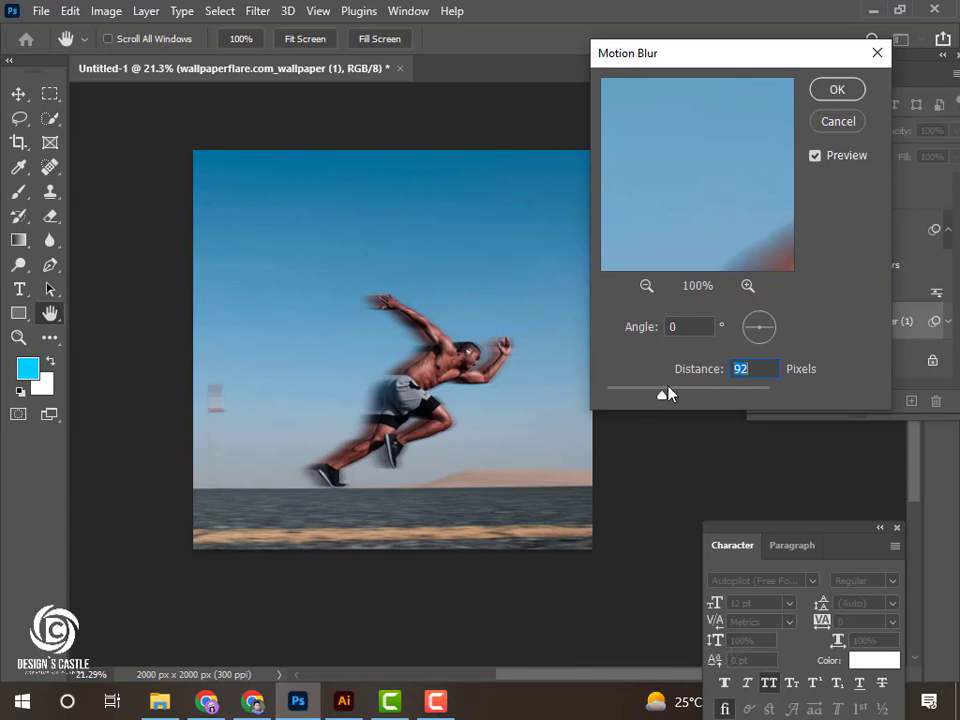
pyautogui.click(834, 89)
pyautogui.scroll(-1, 422, 437)
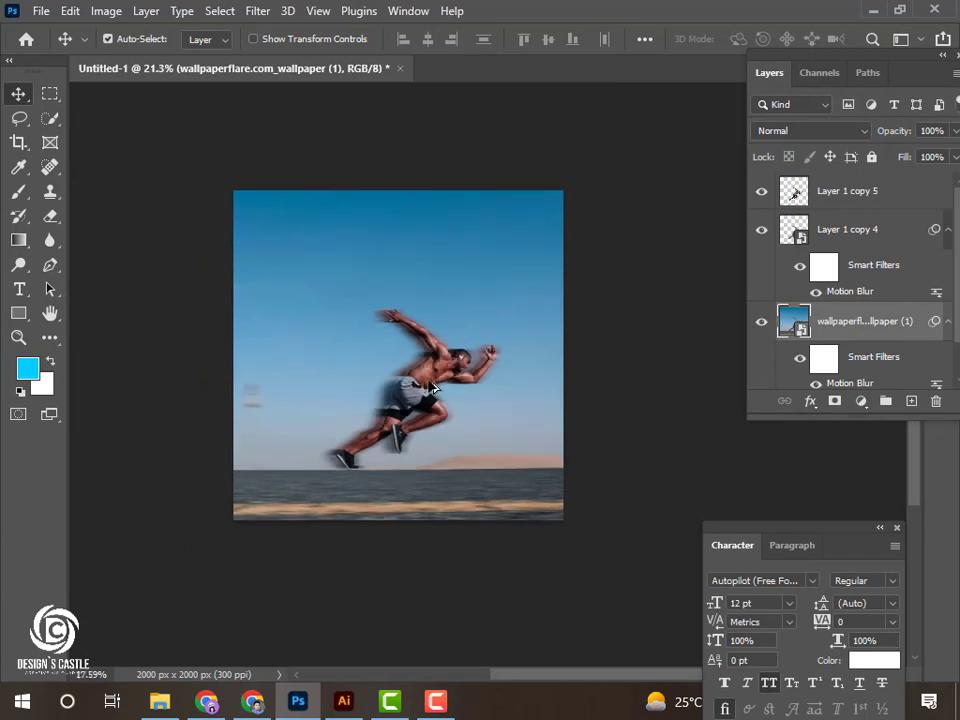
pyautogui.scroll(-1, 420, 440)
pyautogui.hscroll(-1, 320, 400)
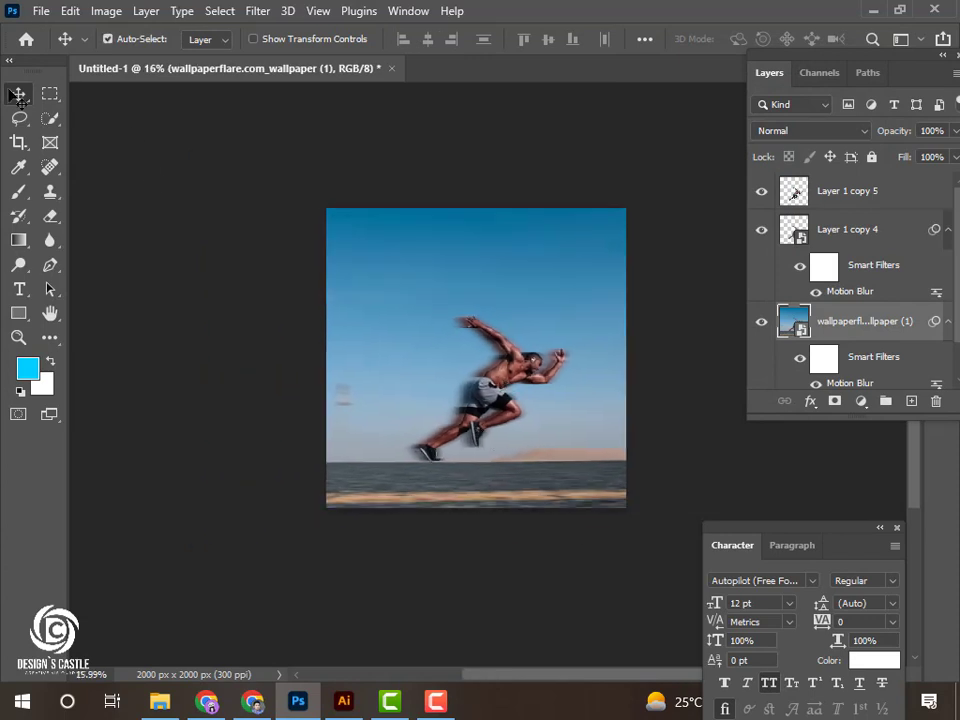
pyautogui.scroll(2, 520, 407)
pyautogui.scroll(-1, 505, 412)
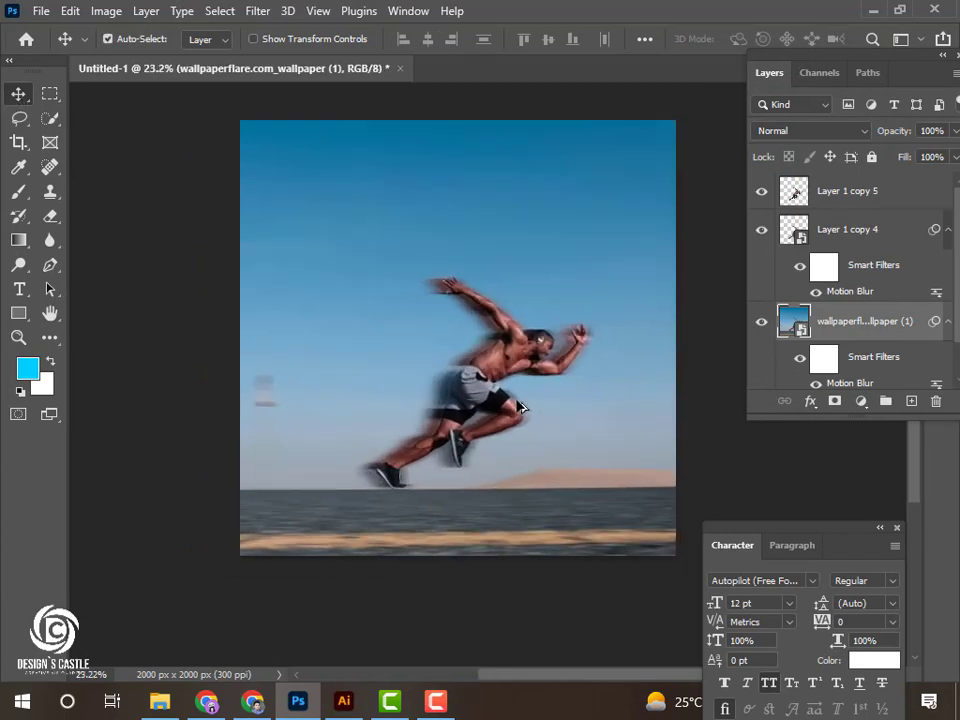
pyautogui.hscroll(1, 505, 420)
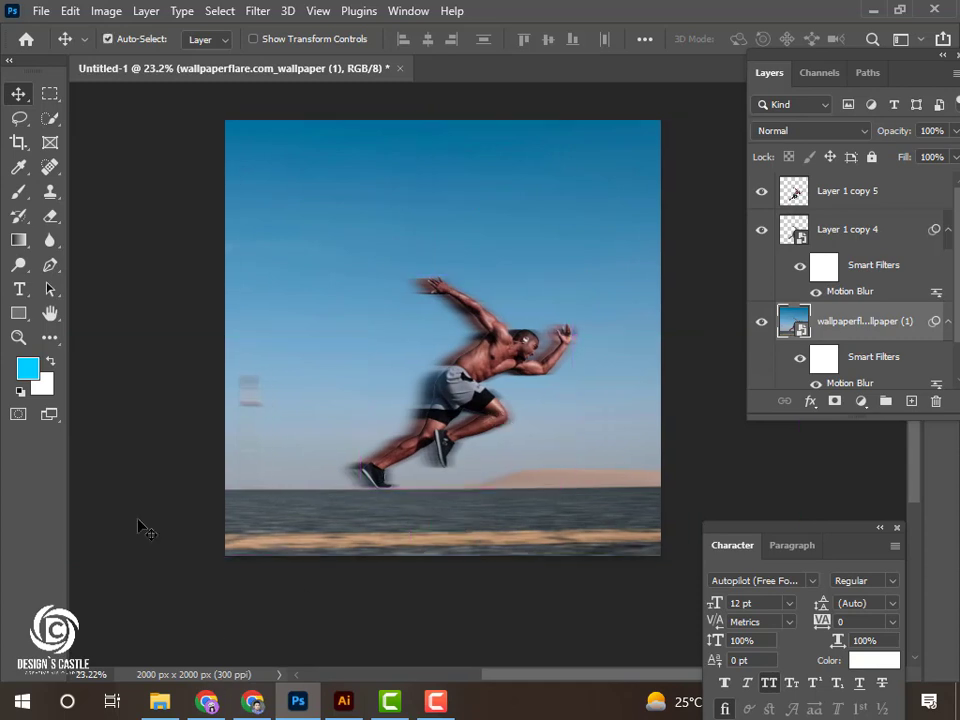
# Step: Add a text layer near the top left in Metropolis Extra Bold Italic
pyautogui.press('t')
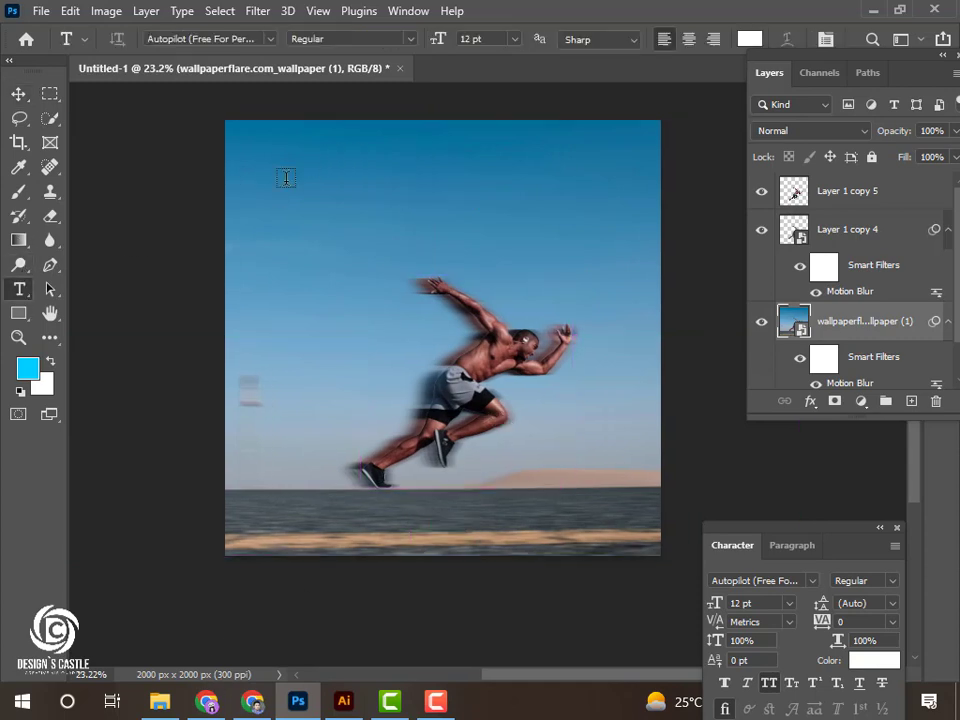
pyautogui.click(275, 183)
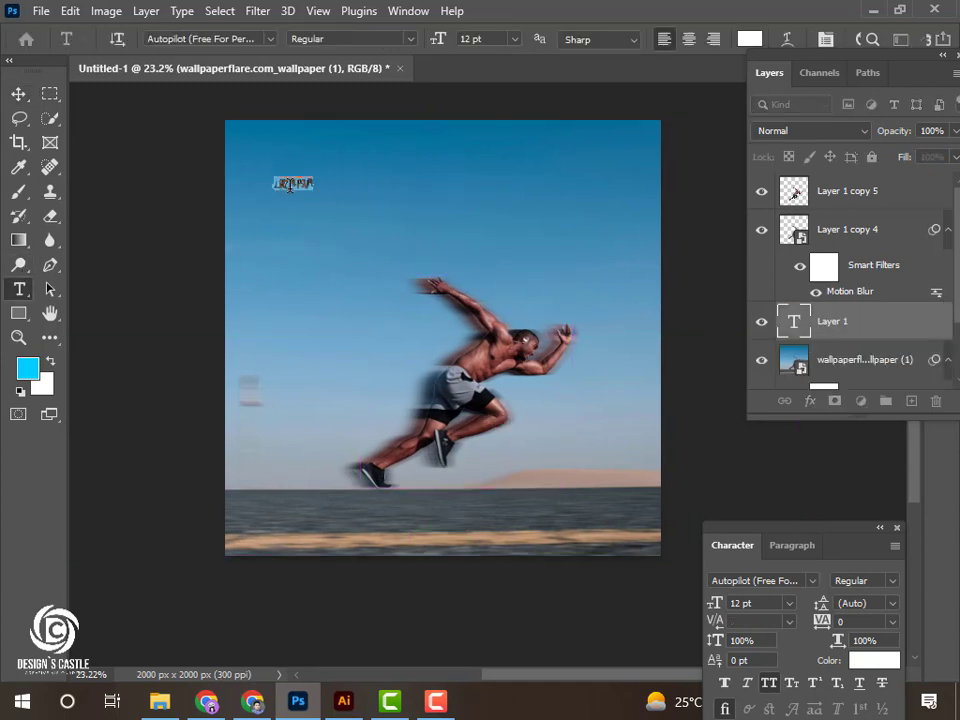
pyautogui.click(813, 581)
pyautogui.write('met')
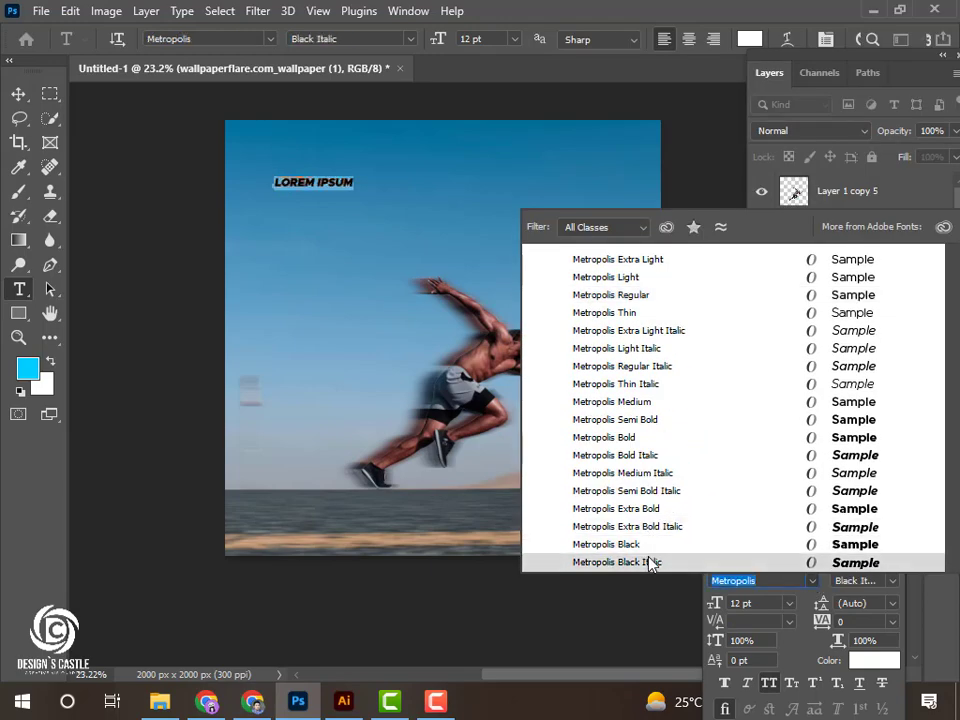
pyautogui.click(665, 527)
pyautogui.scroll(3, 311, 128)
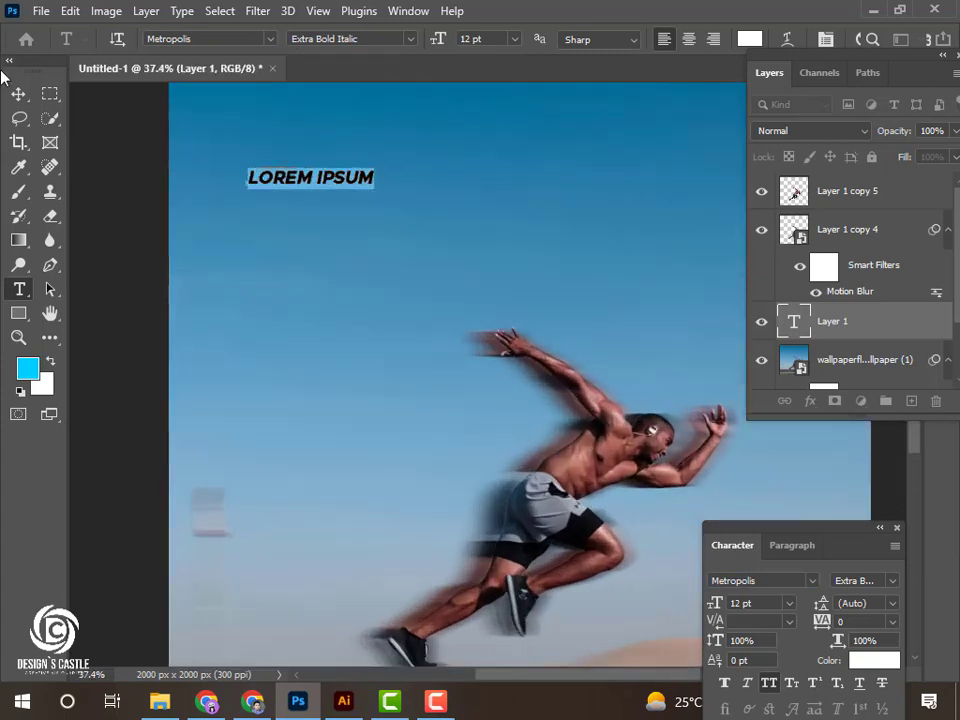
pyautogui.click(20, 93)
# Step: Replace LOREM IPSUM with SUPER and scale it up
pyautogui.click(19, 289)
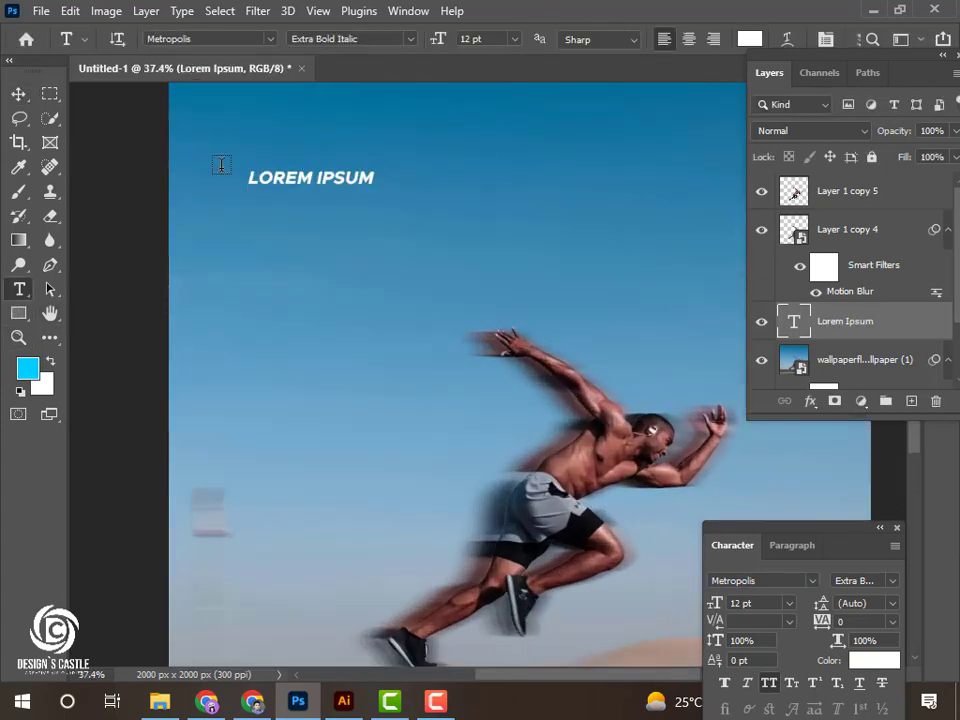
pyautogui.moveTo(251, 178); pyautogui.dragTo(405, 175)
pyautogui.write('SUPER')
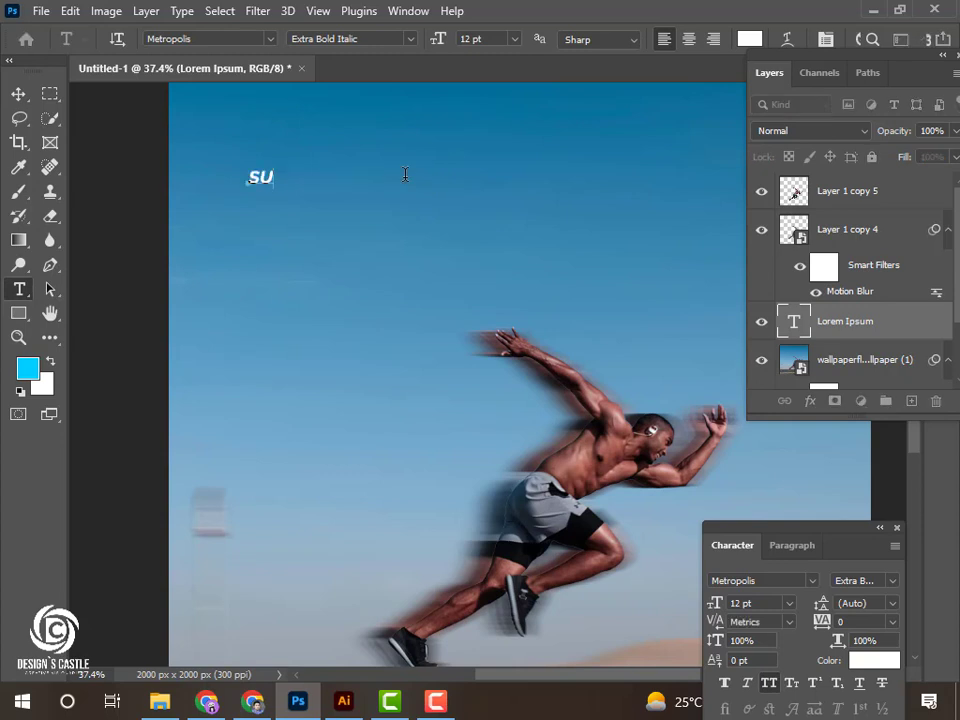
pyautogui.click(22, 93)
pyautogui.hotkey('ctrl', 't')
pyautogui.moveTo(316, 189)
pyautogui.mouseDown()
pyautogui.moveTo(389, 238)
pyautogui.moveTo(392, 214)
pyautogui.moveTo(362, 178)
pyautogui.moveTo(362, 232)
pyautogui.moveTo(419, 224)
pyautogui.mouseUp()
pyautogui.press('Return')
# Step: Select the whole word on the duplicated second title line
pyautogui.press('t')
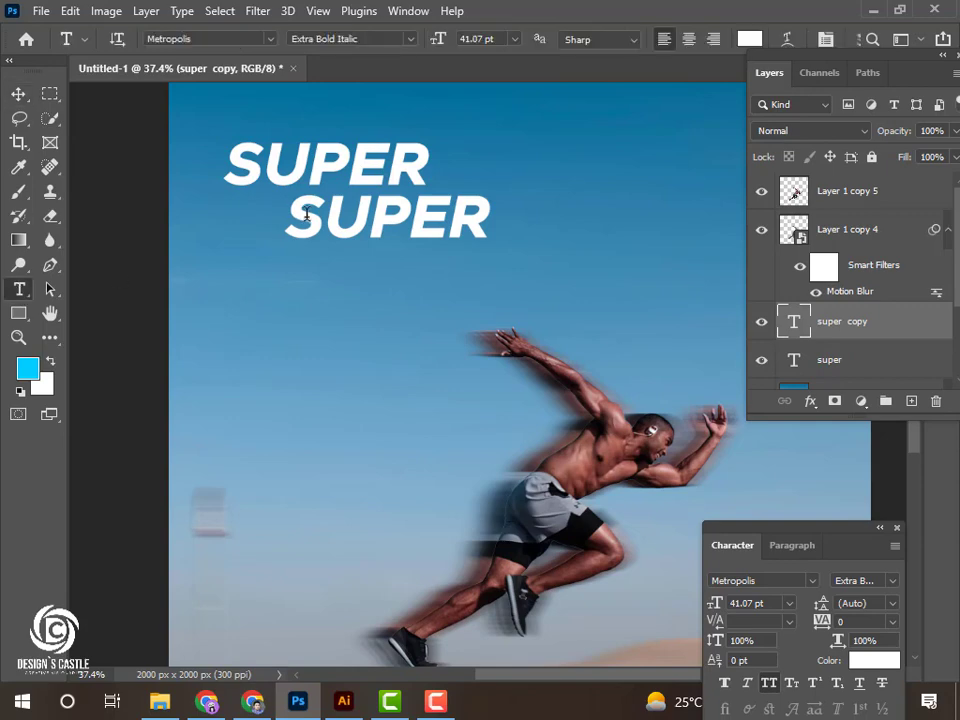
pyautogui.moveTo(306, 214); pyautogui.dragTo(510, 212)
pyautogui.hotkey('ctrl', 'a')
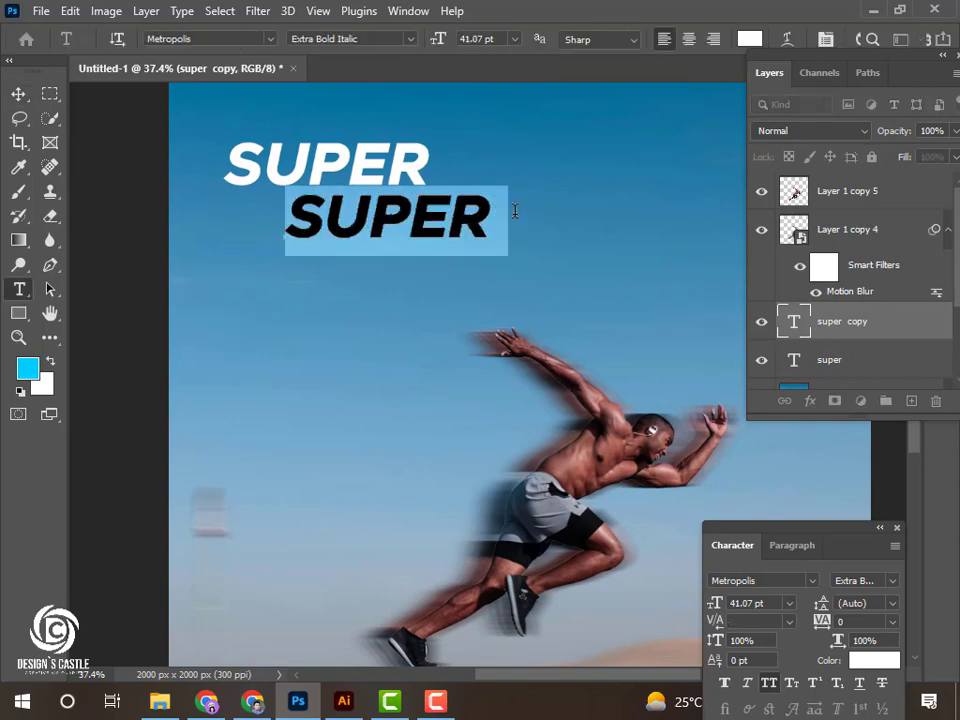
# Step: Retype the second line as SPEED, duplicate it below, and retype the copy as 'effect'
pyautogui.write('spee')
pyautogui.click(18, 93)
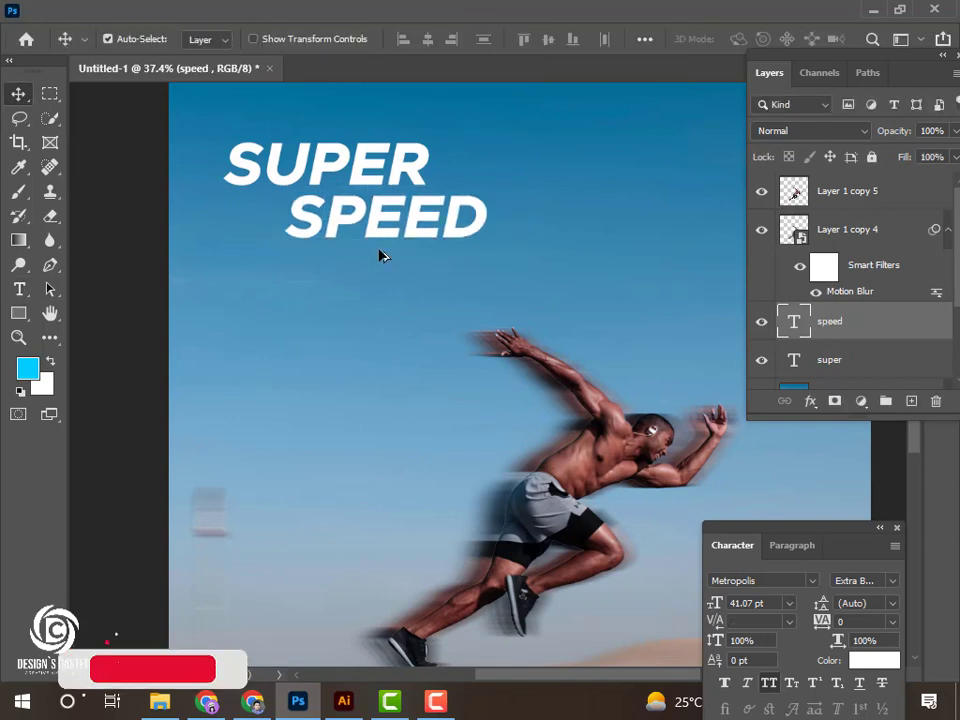
pyautogui.moveTo(375, 234); pyautogui.dragTo(369, 286)
pyautogui.click(19, 289)
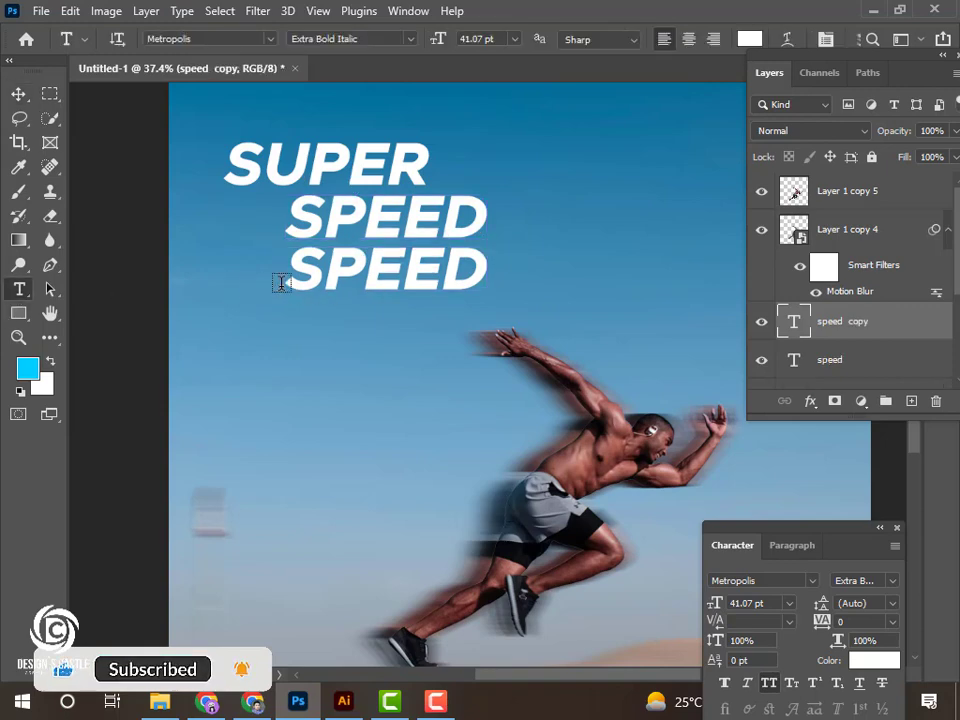
pyautogui.moveTo(279, 281); pyautogui.dragTo(574, 278)
pyautogui.click(494, 289)
pyautogui.write('effect')
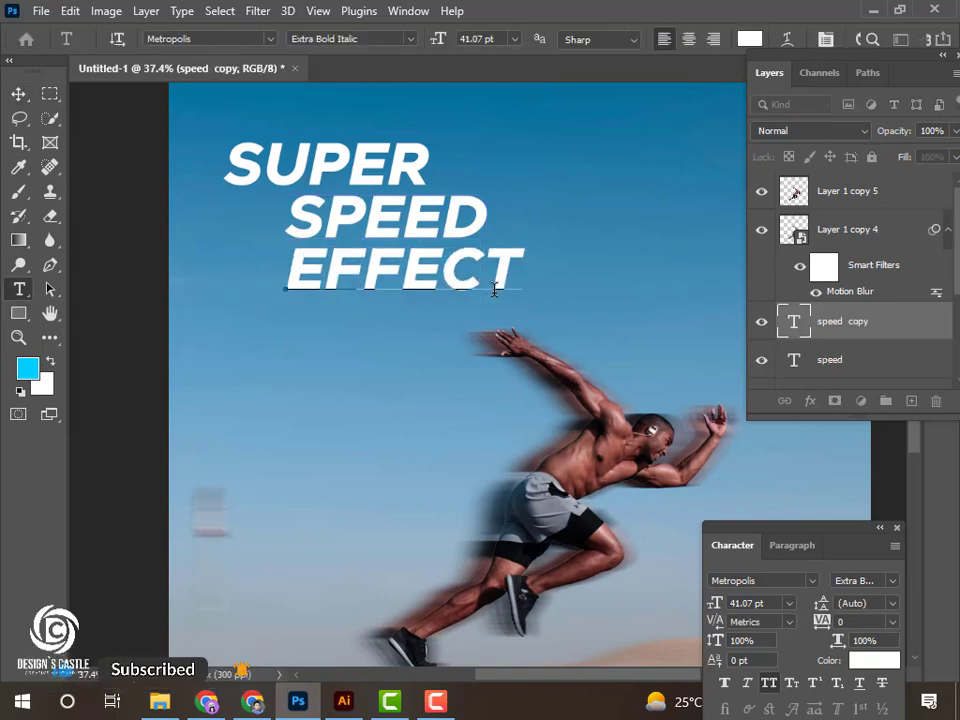
pyautogui.click(18, 93)
# Step: Set 'effect' in Alessa Beilaire Deluxe, turn off All Caps, and move it under SPEED
pyautogui.click(812, 580)
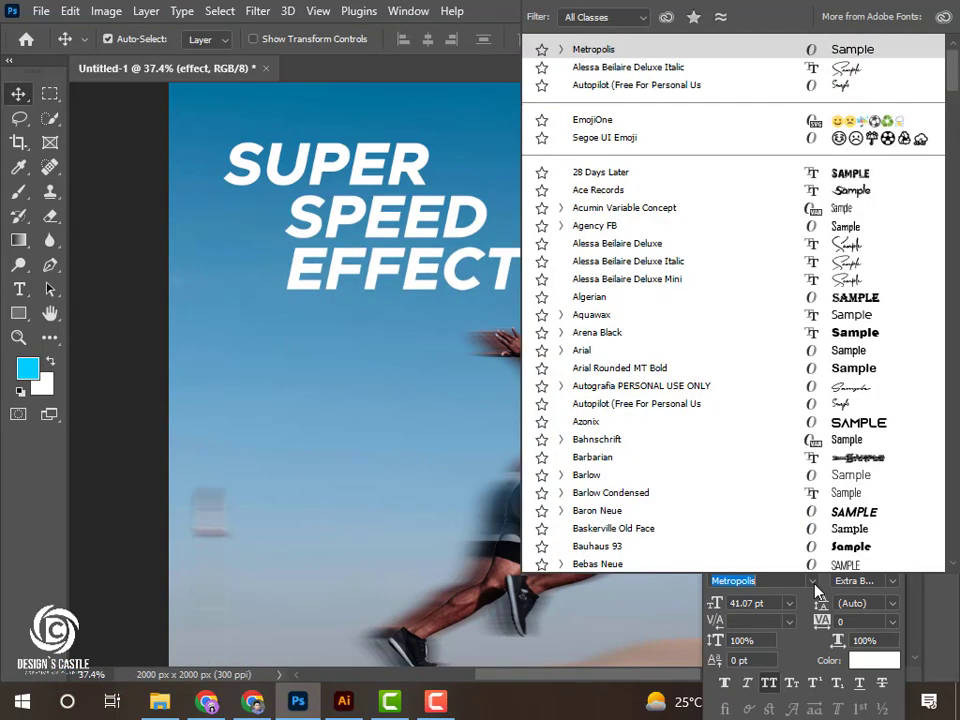
pyautogui.click(600, 257)
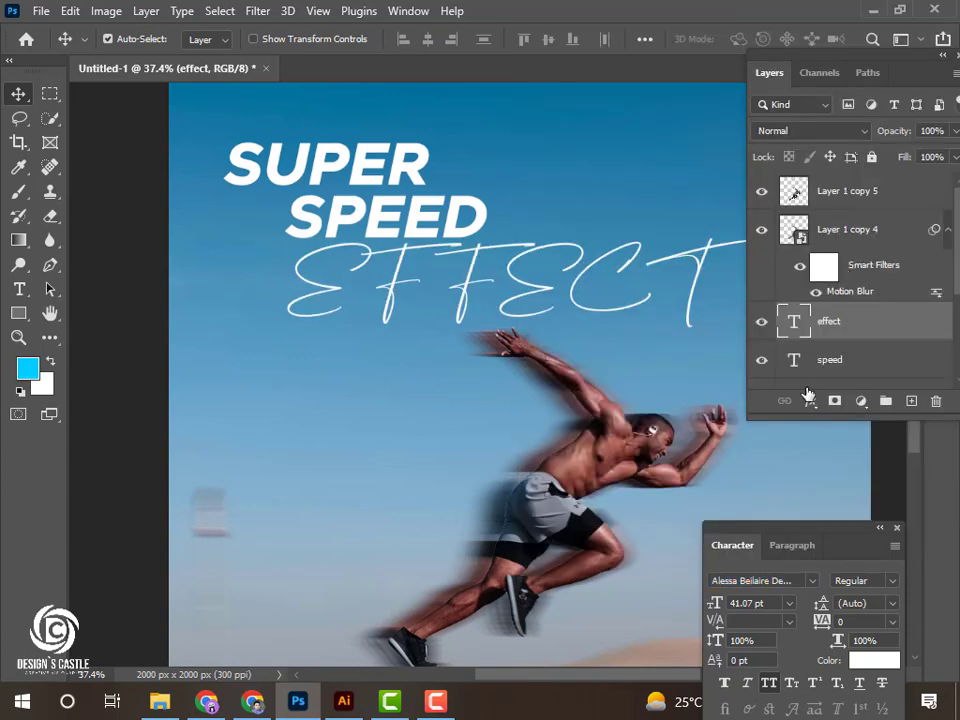
pyautogui.click(769, 685)
pyautogui.moveTo(320, 318); pyautogui.dragTo(468, 276)
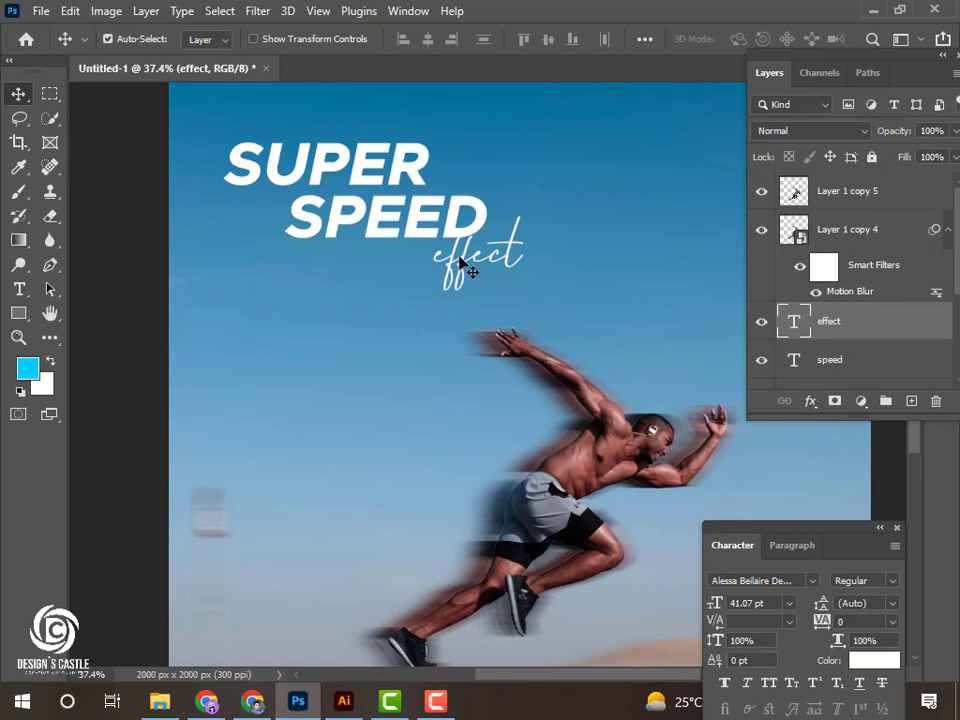
# Step: Convert the SPEED text layer into a Smart Object
pyautogui.click(310, 170)
pyautogui.click(336, 208)
pyautogui.rightClick(816, 331)
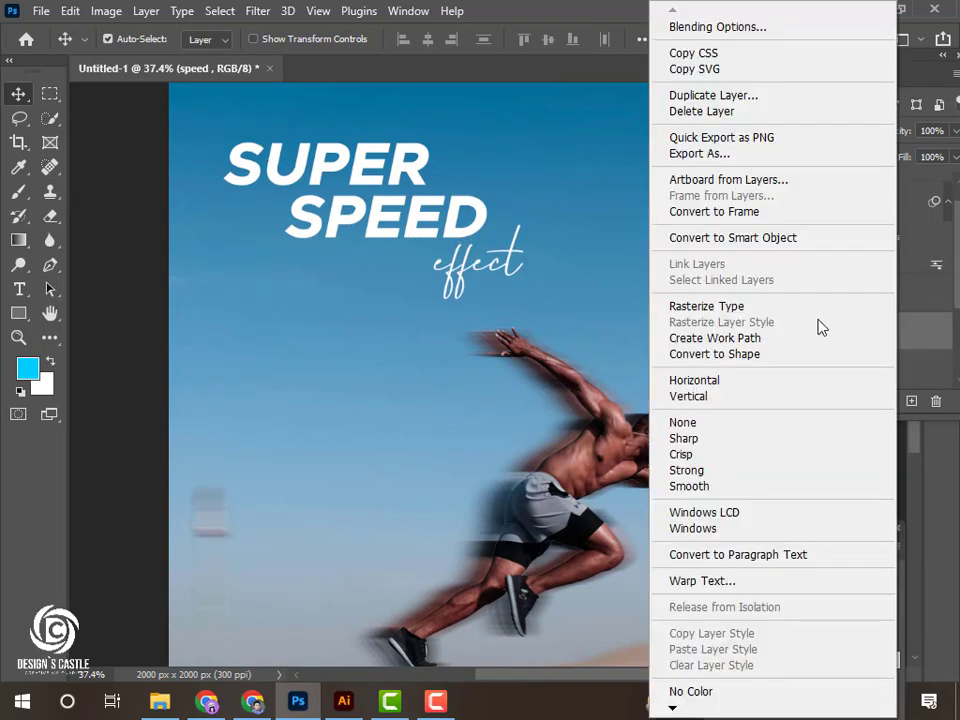
pyautogui.click(745, 237)
# Step: Apply a Motion Blur with Angle 0 and Distance 21 pixels to SPEED
pyautogui.click(257, 11)
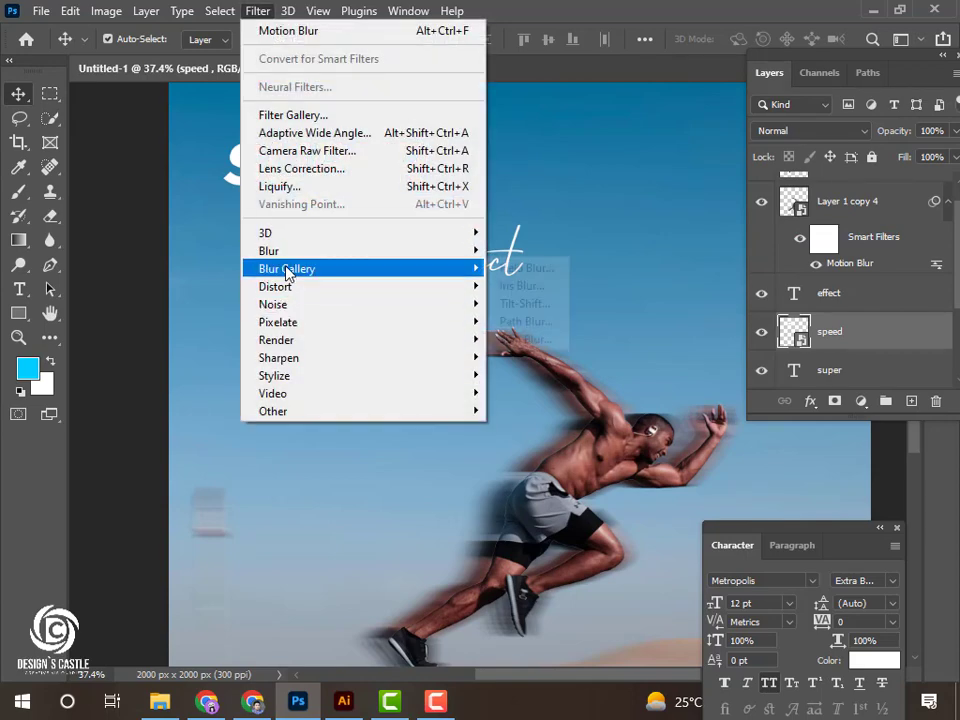
pyautogui.click(536, 358)
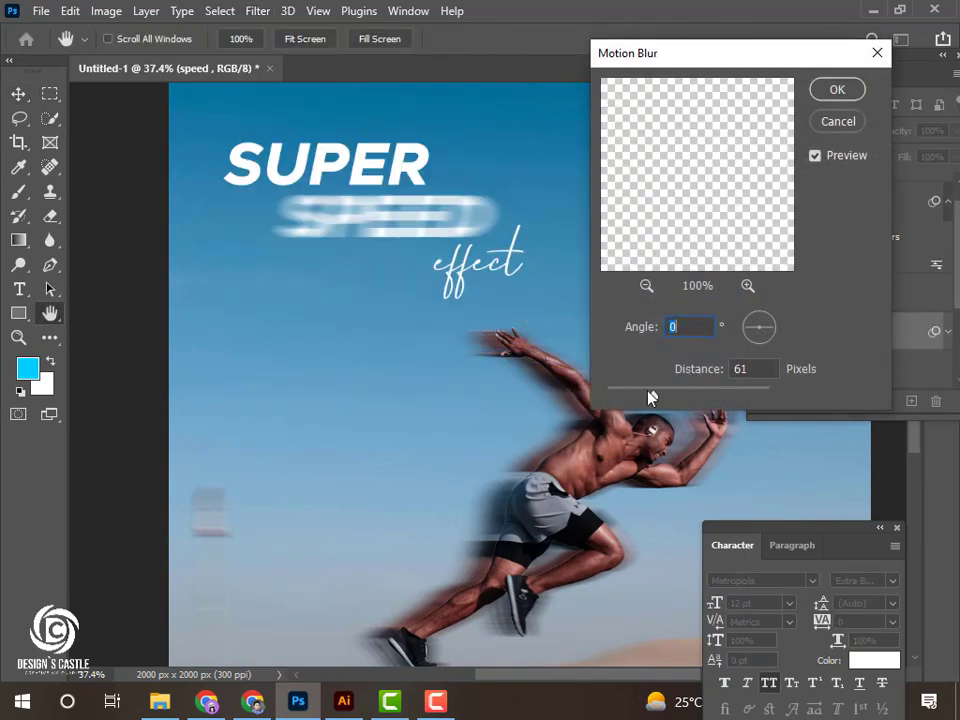
pyautogui.moveTo(651, 398); pyautogui.dragTo(624, 400)
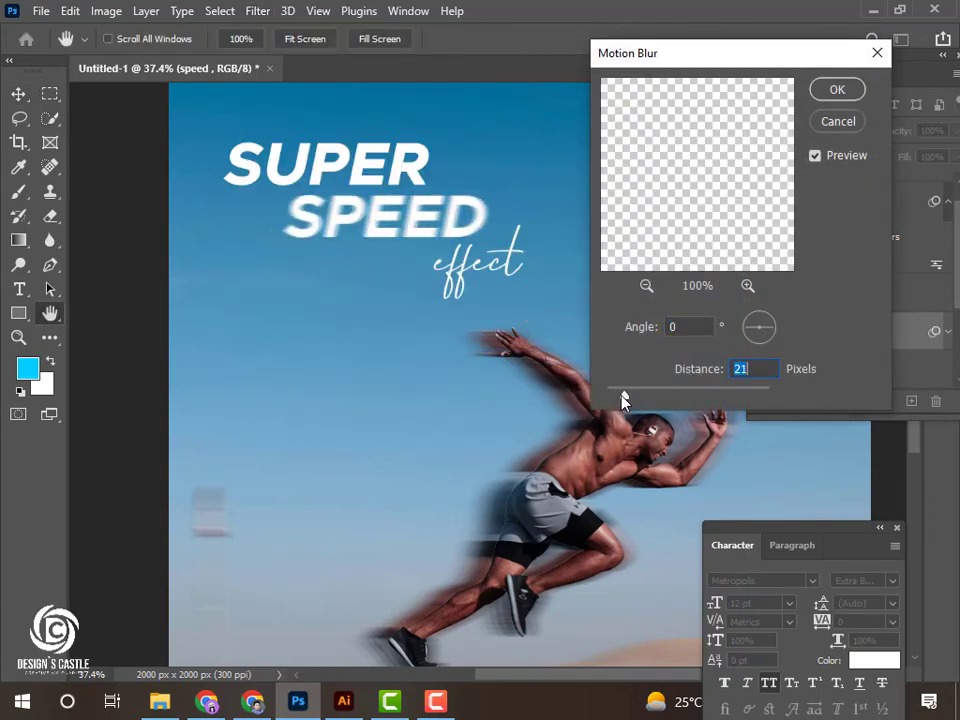
pyautogui.click(836, 92)
pyautogui.scroll(-2, 458, 272)
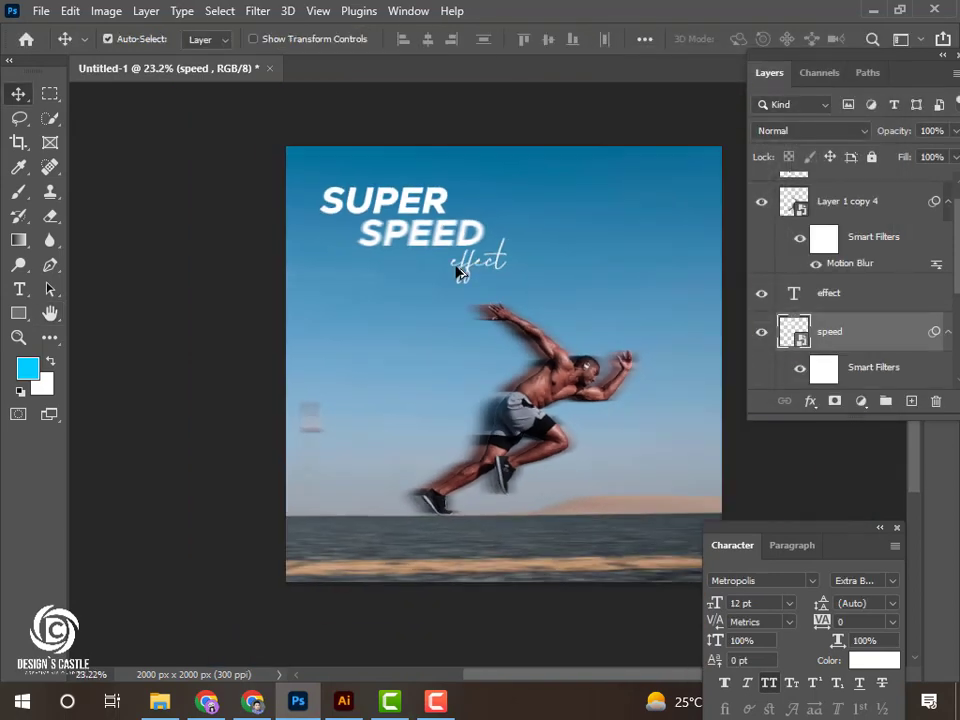
pyautogui.scroll(2, 372, 357)
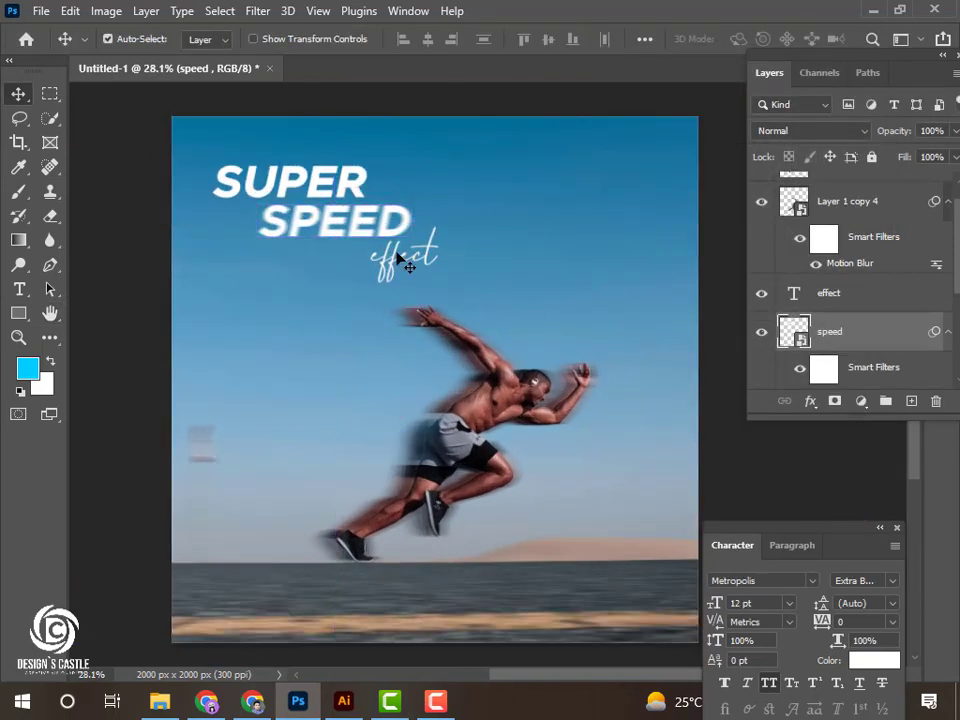
pyautogui.scroll(-1, 398, 290)
# Step: Place the Design's Castle logo onto the poster, scaled to 21% in the top-right corner
pyautogui.click(160, 701)
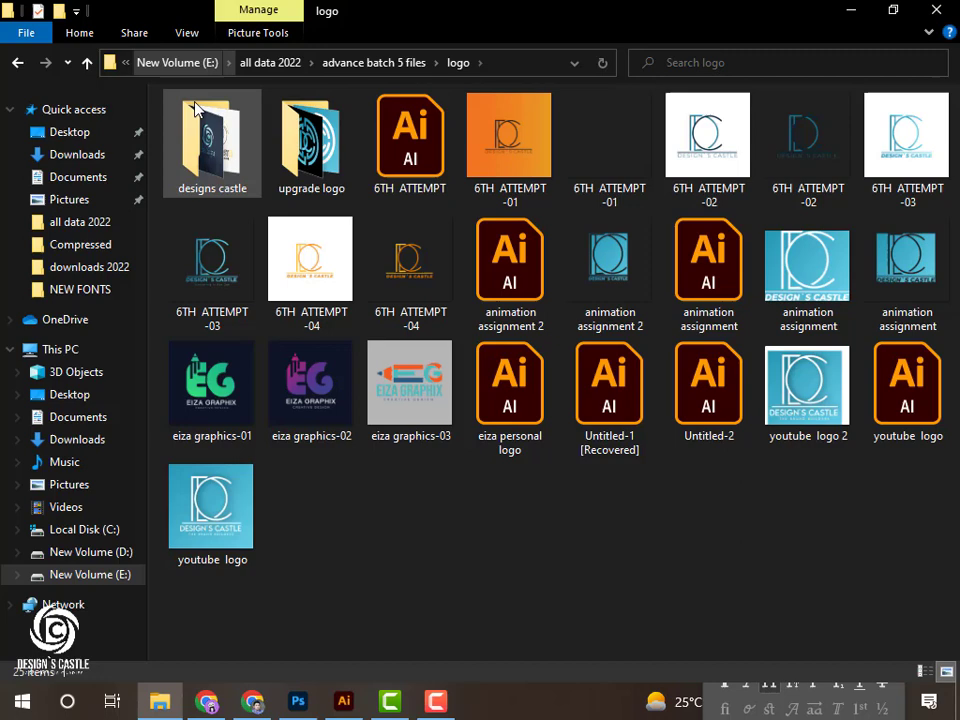
pyautogui.doubleClick(233, 143)
pyautogui.moveTo(415, 150)
pyautogui.mouseDown()
pyautogui.moveTo(326, 615)
pyautogui.moveTo(620, 250)
pyautogui.moveTo(623, 231)
pyautogui.mouseUp()
pyautogui.moveTo(630, 143)
pyautogui.mouseDown()
pyautogui.moveTo(506, 300)
pyautogui.moveTo(718, 107)
pyautogui.moveTo(671, 133)
pyautogui.moveTo(638, 137)
pyautogui.mouseUp()
pyautogui.moveTo(688, 97)
pyautogui.mouseDown()
pyautogui.moveTo(660, 130)
pyautogui.moveTo(672, 121)
pyautogui.mouseUp()
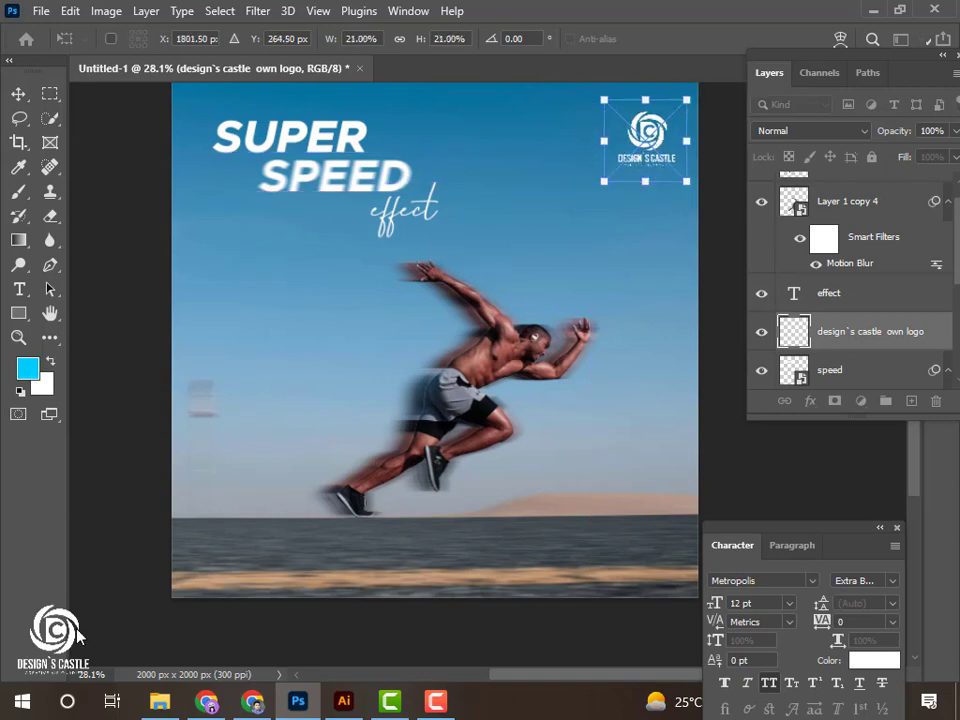
pyautogui.click(161, 701)
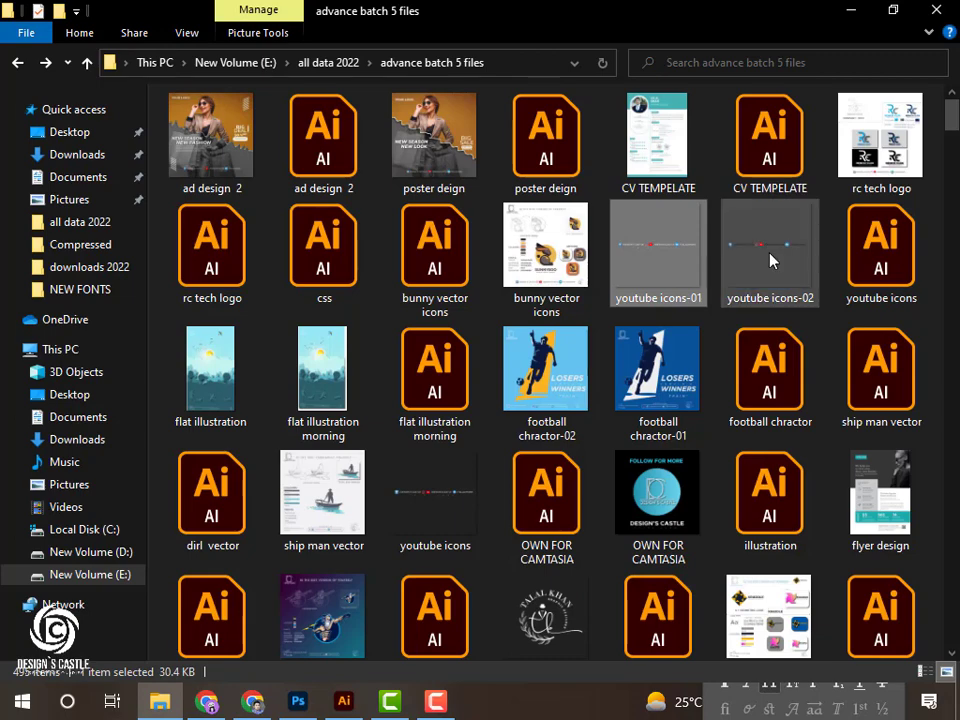
# Step: Place the youtube icons-01 social strip along the poster's bottom edge
pyautogui.moveTo(650, 255)
pyautogui.mouseDown()
pyautogui.moveTo(333, 427)
pyautogui.moveTo(343, 394)
pyautogui.mouseUp()
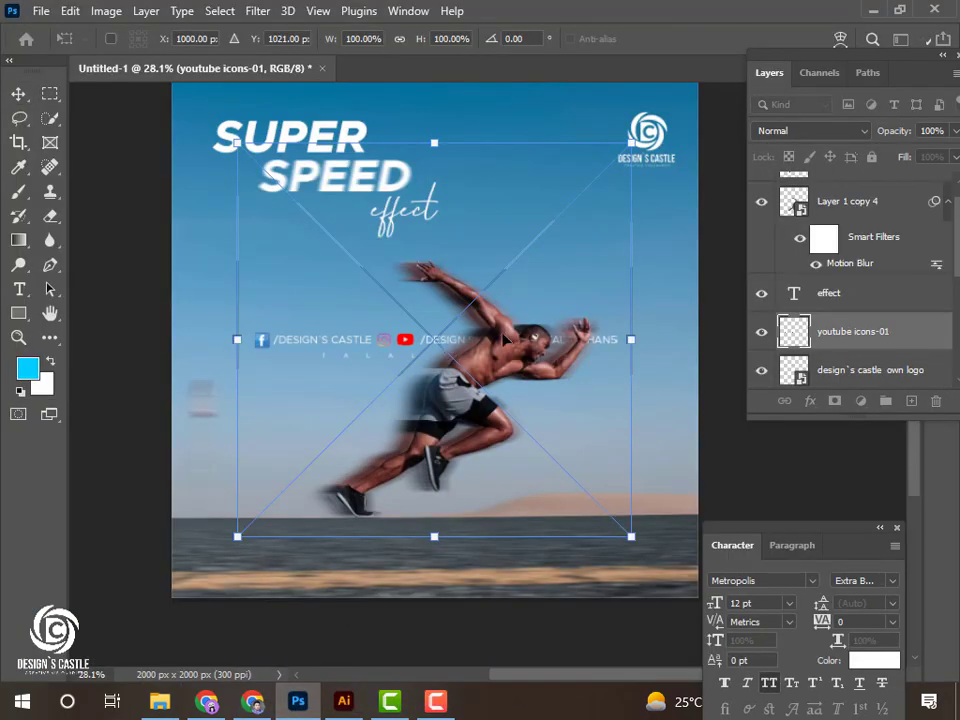
pyautogui.moveTo(426, 339)
pyautogui.mouseDown()
pyautogui.moveTo(444, 549)
pyautogui.moveTo(431, 548)
pyautogui.mouseUp()
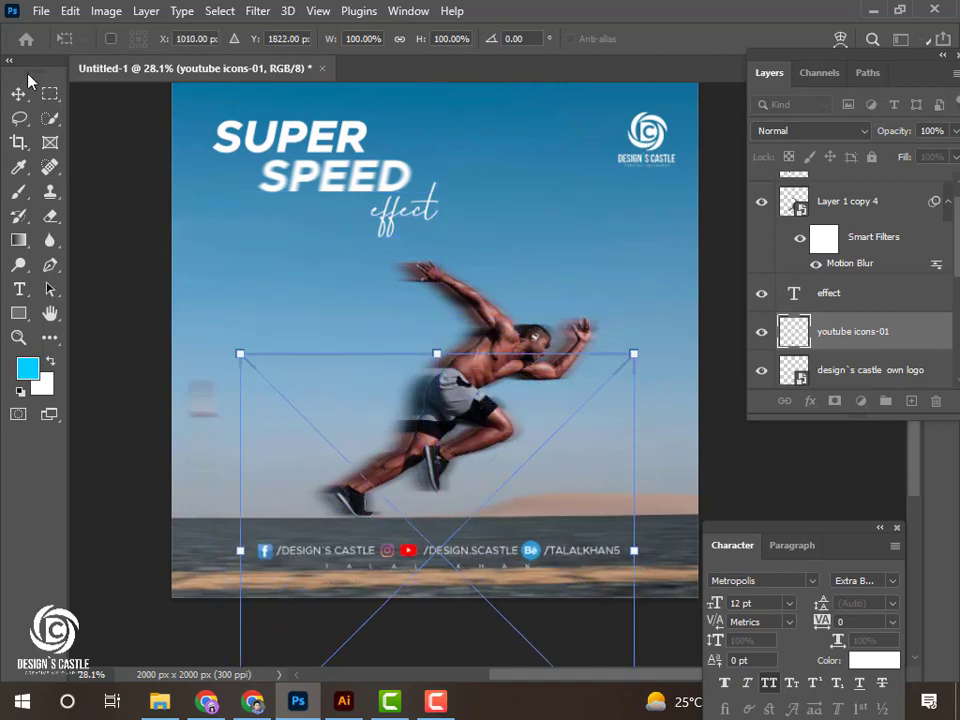
pyautogui.press('Return')
pyautogui.hotkey('ctrl', '-')
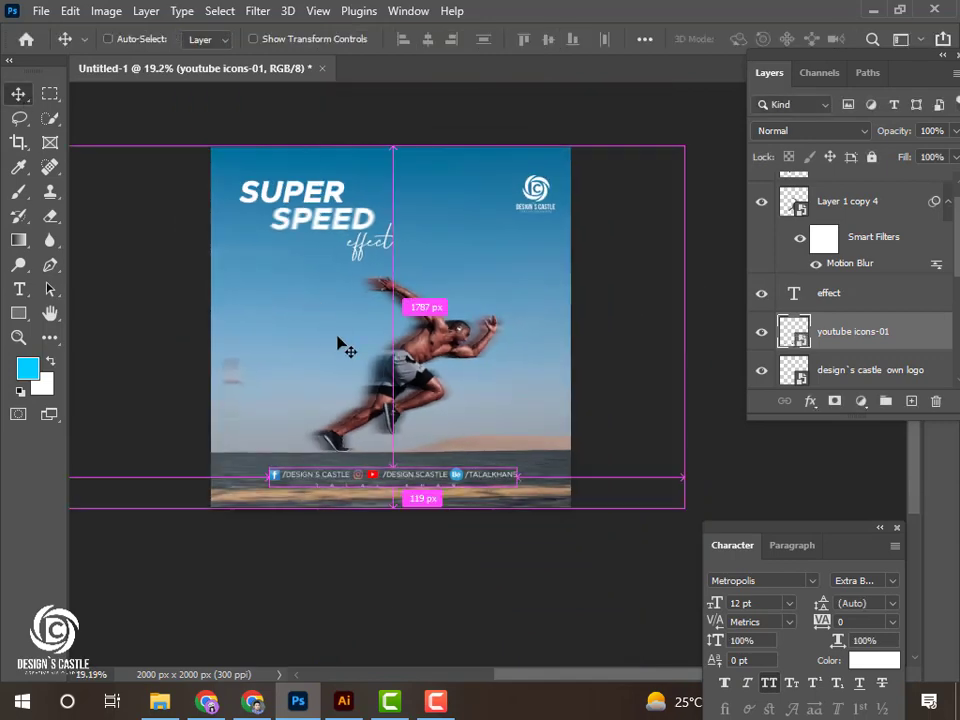
# Step: Create a text box left of the runner filled with Lorem Ipsum placeholder text
pyautogui.click(20, 291)
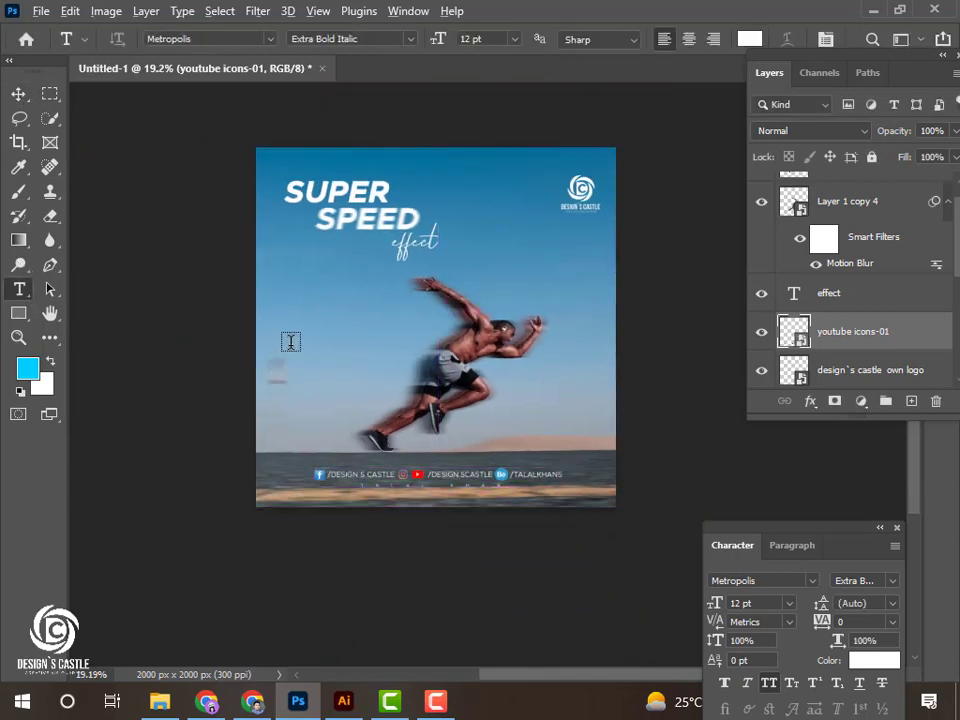
pyautogui.scroll(1, 269, 313)
pyautogui.moveTo(279, 295); pyautogui.dragTo(466, 358)
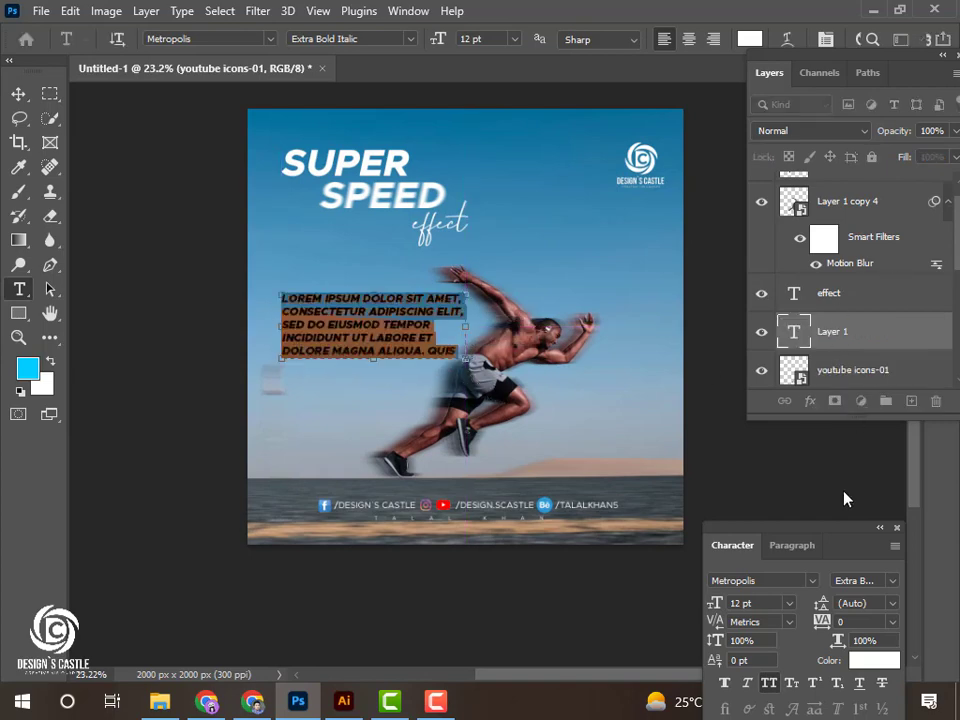
# Step: Set the body text to Metropolis Regular 9 pt and widen the box to 1065 px
pyautogui.click(812, 580)
pyautogui.click(828, 590)
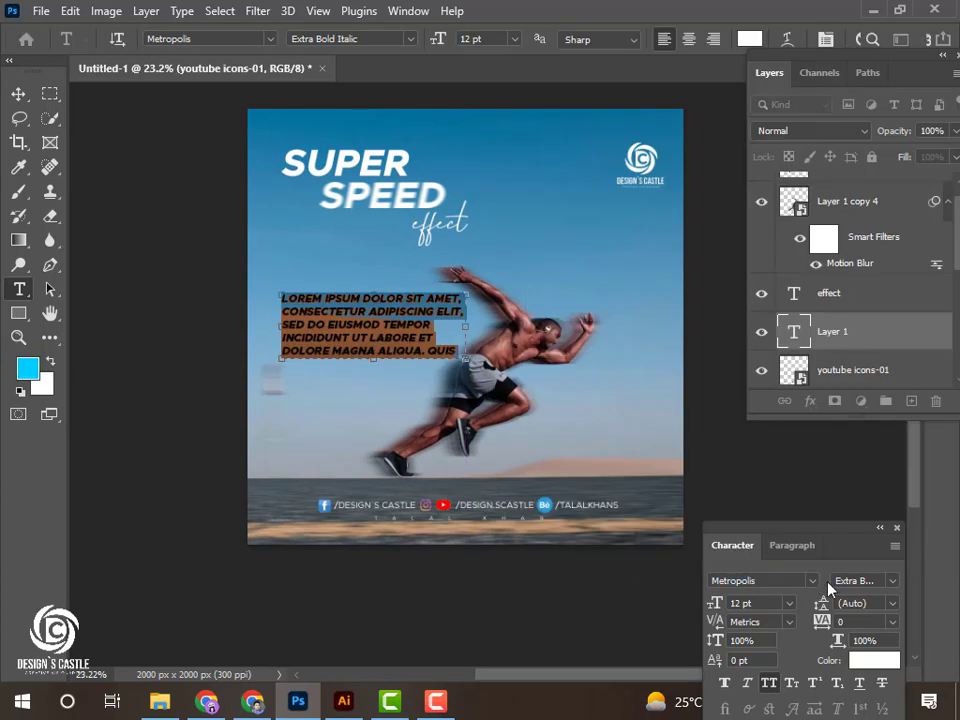
pyautogui.click(894, 582)
pyautogui.click(864, 349)
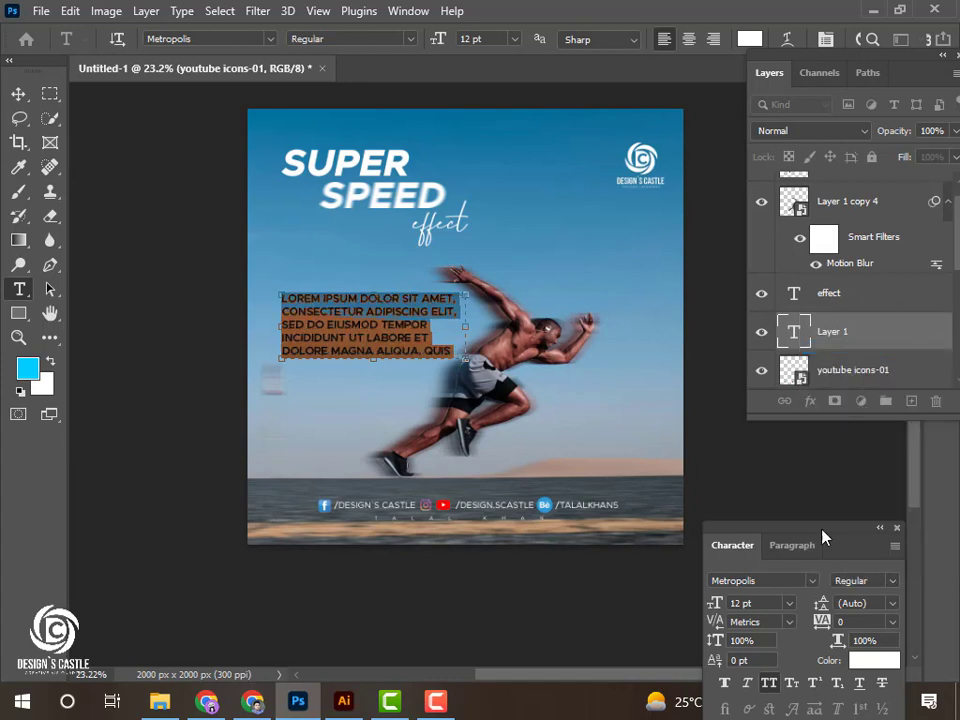
pyautogui.moveTo(716, 607); pyautogui.dragTo(711, 607)
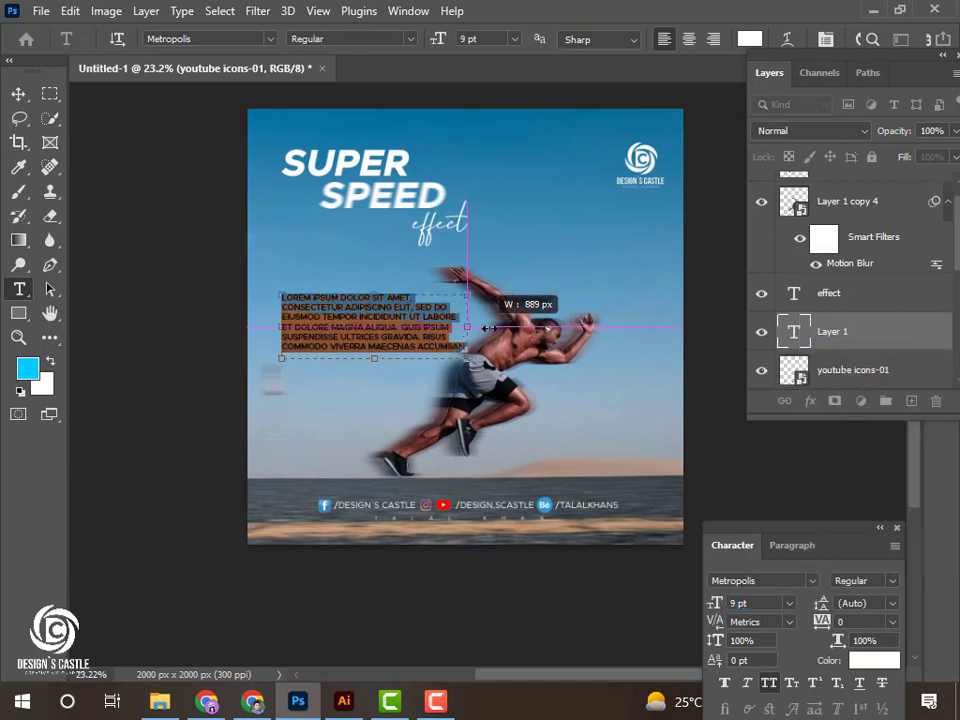
pyautogui.moveTo(489, 327); pyautogui.dragTo(513, 328)
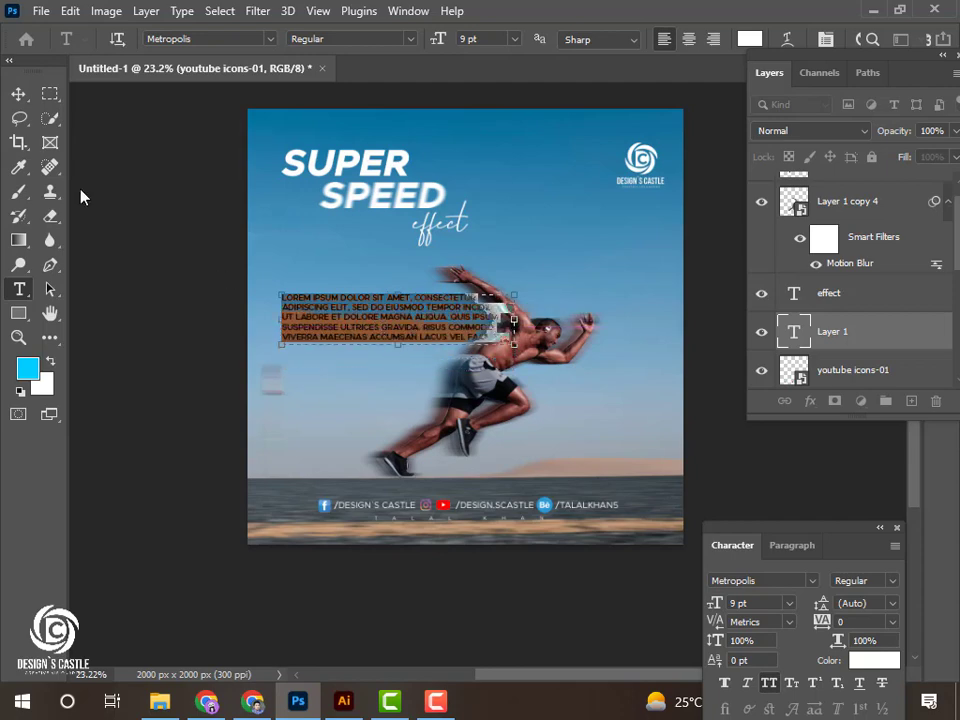
pyautogui.click(20, 96)
pyautogui.scroll(1, 374, 290)
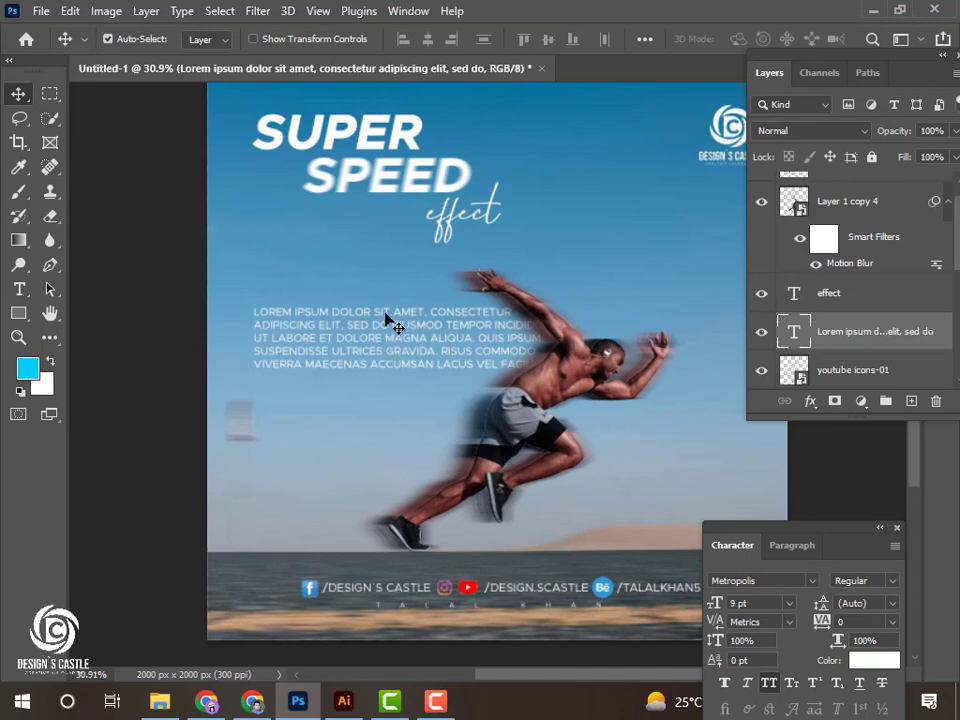
# Step: Move the Lorem ipsum paragraph slightly left to align beneath the title
pyautogui.moveTo(386, 316)
pyautogui.mouseDown()
pyautogui.moveTo(357, 319)
pyautogui.moveTo(366, 316)
pyautogui.mouseUp()
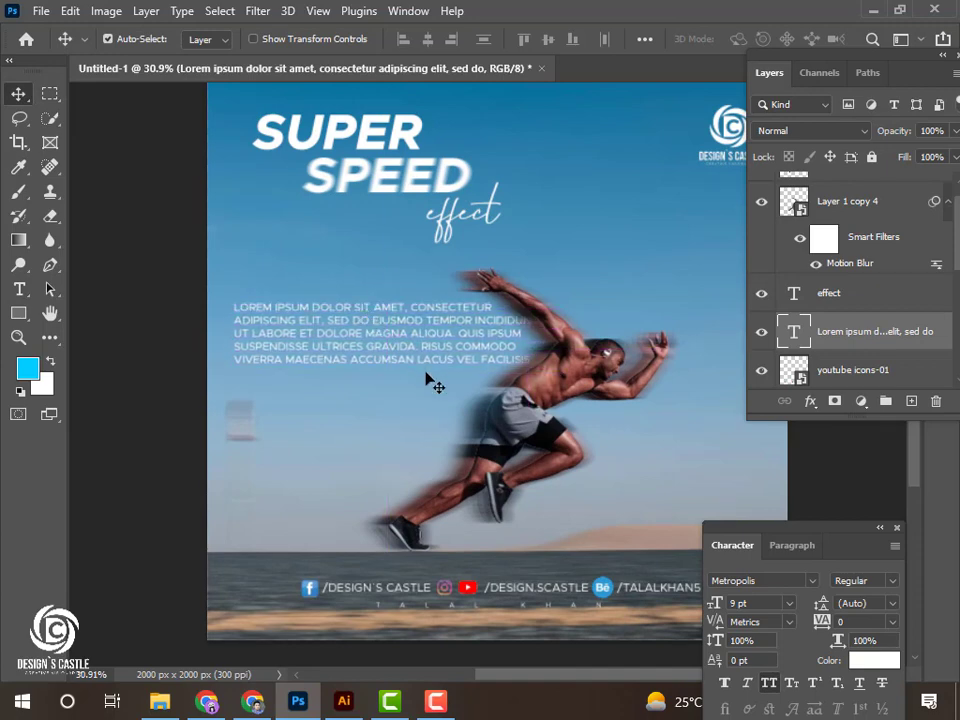